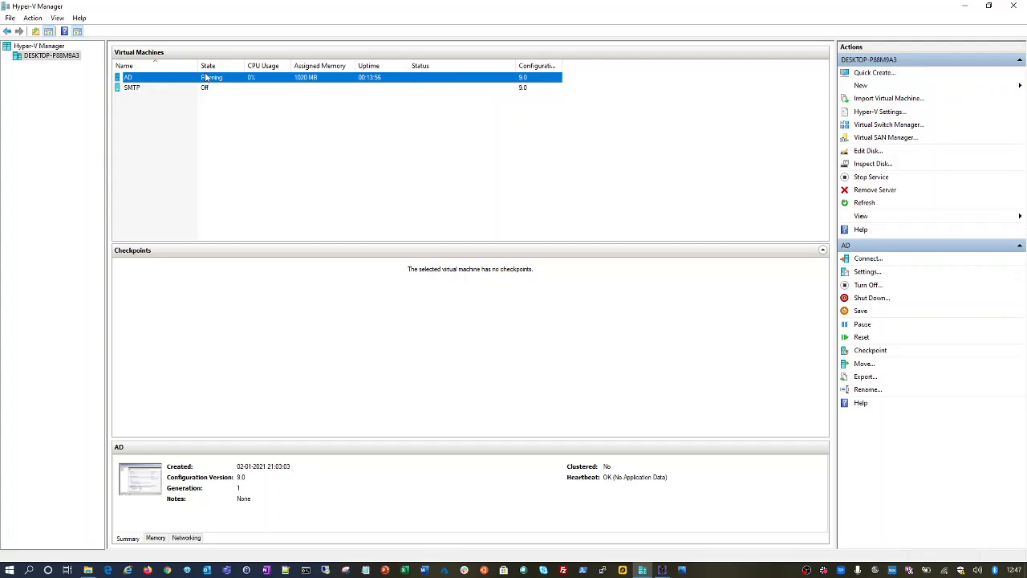
Connect to the AD virtual machine and open its Network and Sharing Center.
{"action": "right_click", "coordinate": [206, 77]}
{"action": "left_click", "coordinate": [223, 83]}
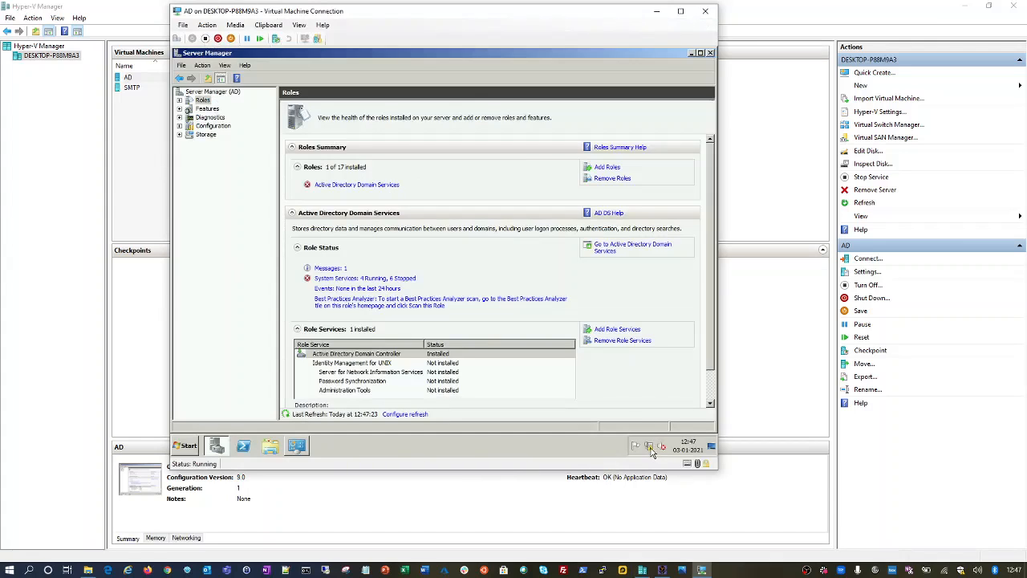
{"action": "right_click", "coordinate": [652, 452]}
{"action": "left_click", "coordinate": [663, 443]}
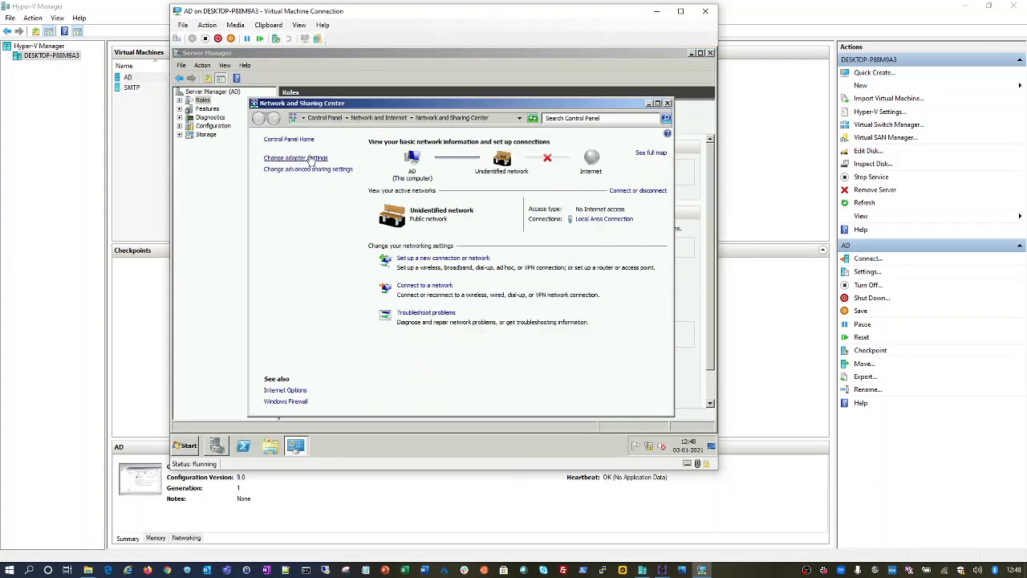
Check the IPv4 address and default gateway in the Local Area Connection's details, and close the network windows.
{"action": "left_click", "coordinate": [311, 159]}
{"action": "left_click", "coordinate": [314, 163]}
{"action": "right_click", "coordinate": [317, 165]}
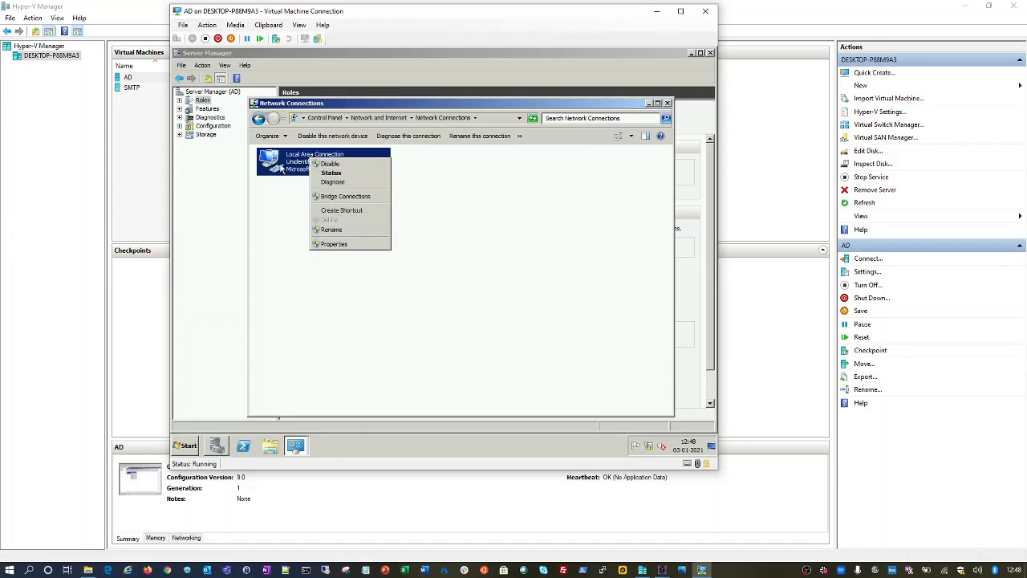
{"action": "double_click", "coordinate": [281, 167]}
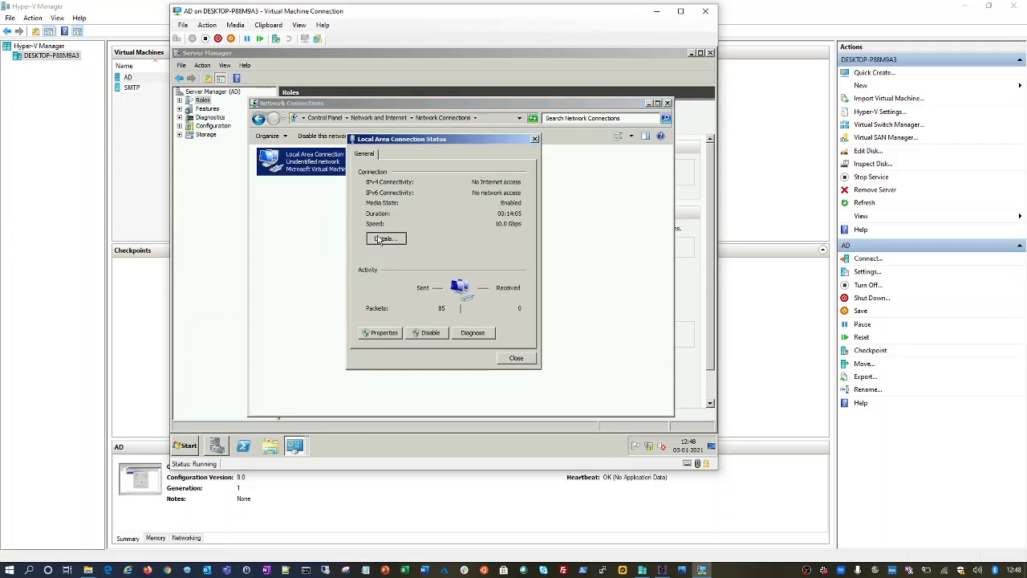
{"action": "left_click", "coordinate": [385, 239]}
{"action": "left_click", "coordinate": [443, 225]}
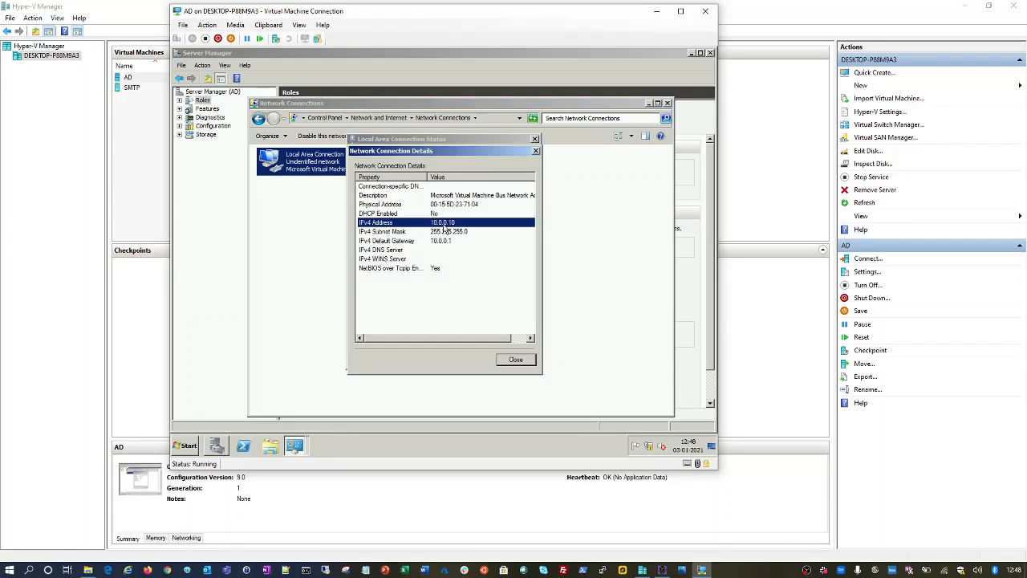
{"action": "left_click", "coordinate": [408, 244]}
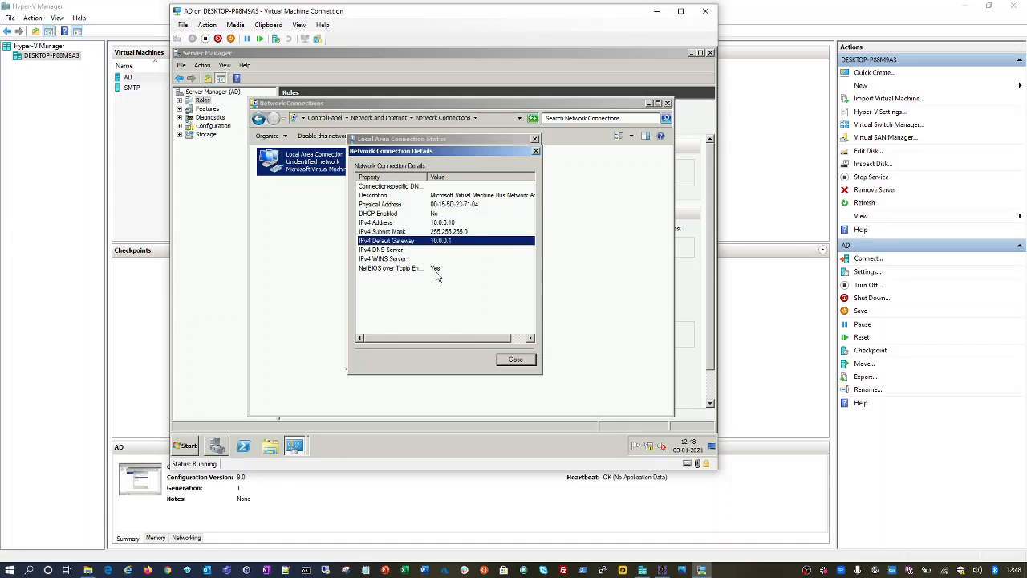
{"action": "key", "text": "Escape"}
{"action": "key", "text": "Escape"}
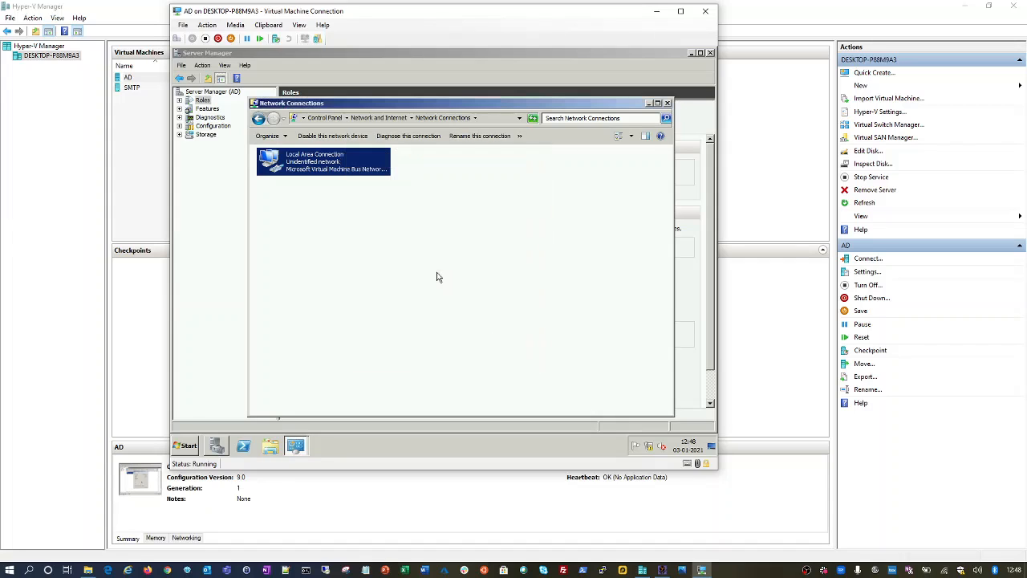
{"action": "left_click", "coordinate": [667, 104]}
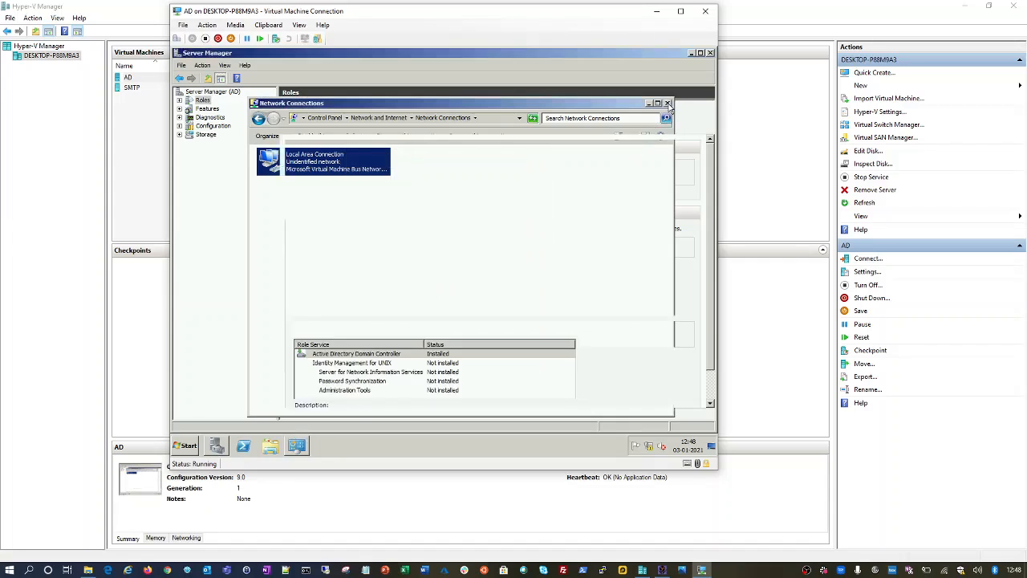
Show the Roles summary in Server Manager and run dcpromo to start the Active Directory Domain Services Installation Wizard.
{"action": "left_click", "coordinate": [202, 95]}
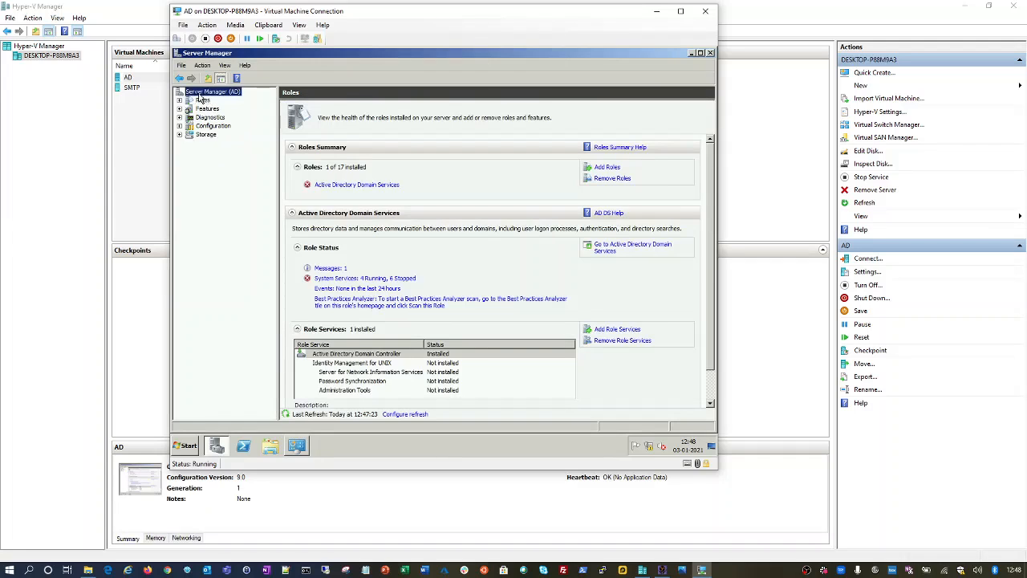
{"action": "left_click", "coordinate": [201, 101]}
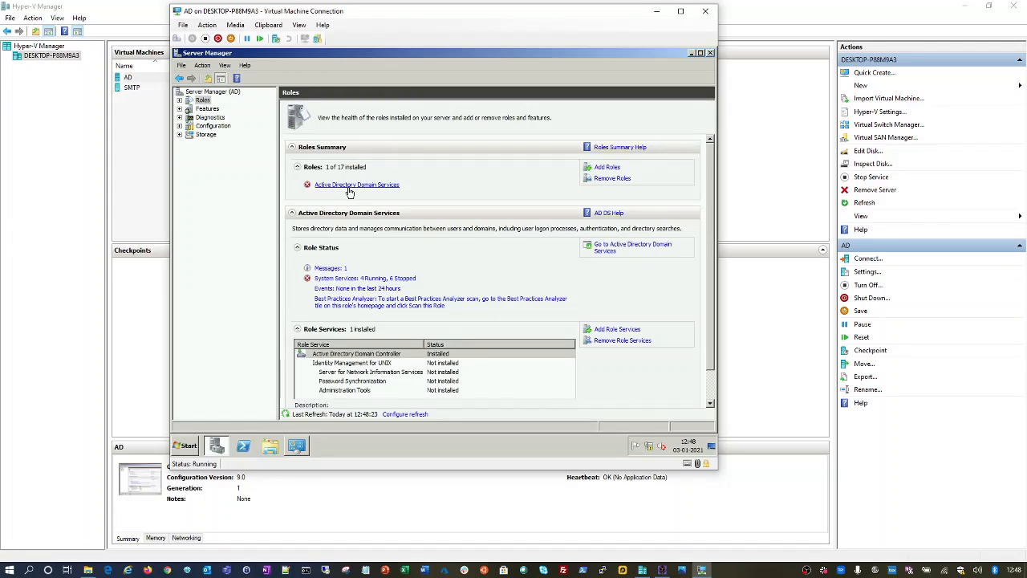
{"action": "left_click", "coordinate": [197, 447]}
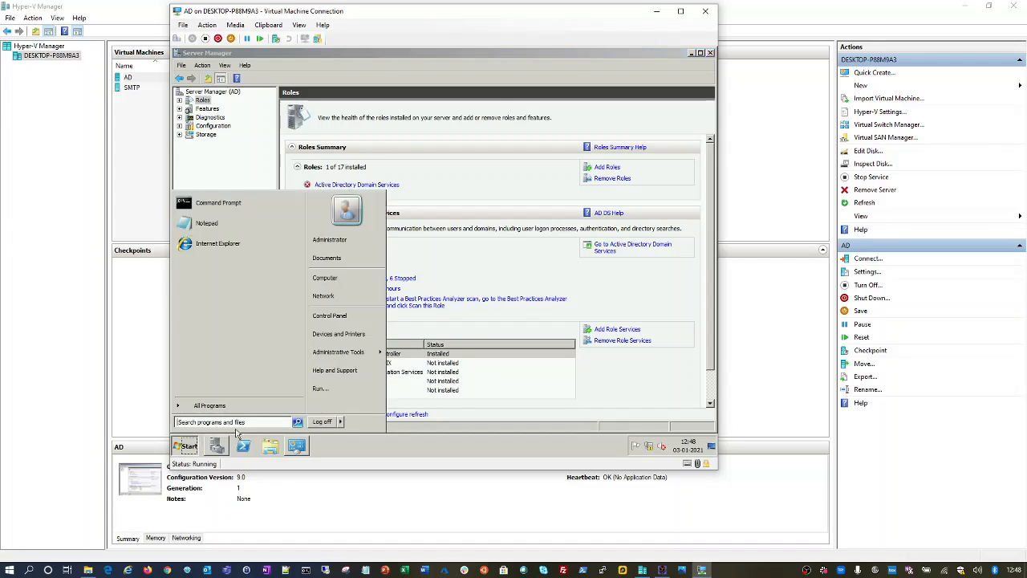
{"action": "left_click", "coordinate": [336, 390]}
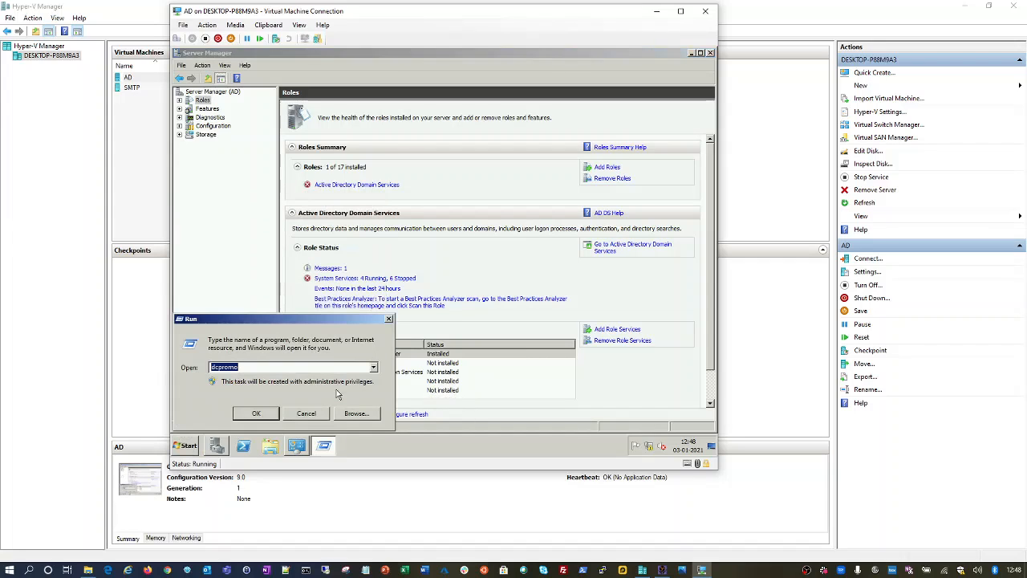
{"action": "type", "text": "DCPROMO"}
{"action": "left_click", "coordinate": [337, 393]}
{"action": "key", "text": "BackSpace"}
{"action": "key", "text": "BackSpace"}
{"action": "key", "text": "BackSpace"}
{"action": "key", "text": "BackSpace"}
{"action": "key", "text": "BackSpace"}
{"action": "key", "text": "BackSpace"}
{"action": "key", "text": "BackSpace"}
{"action": "type", "text": "dcpr"}
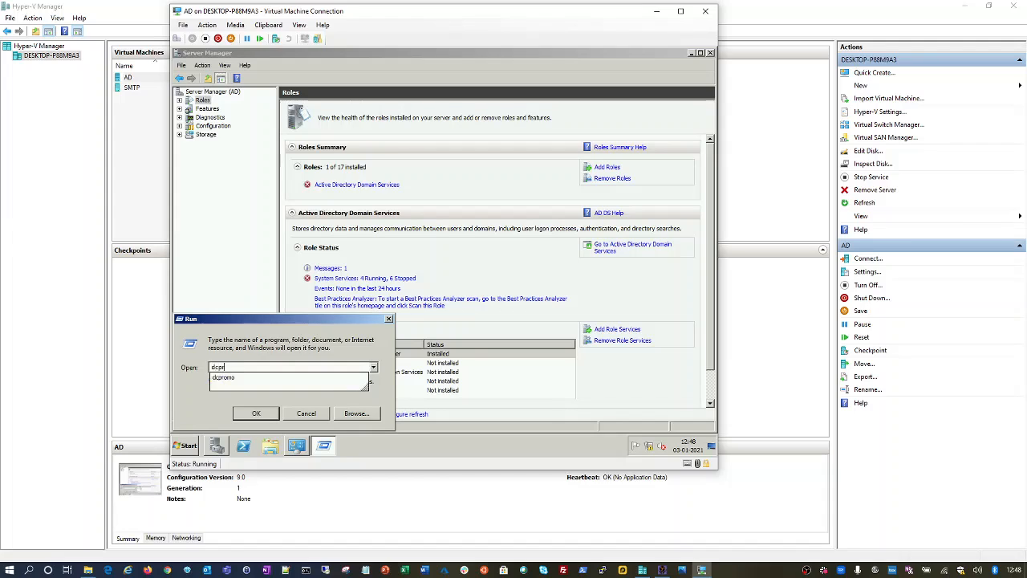
{"action": "type", "text": "omo"}
{"action": "left_click", "coordinate": [337, 393]}
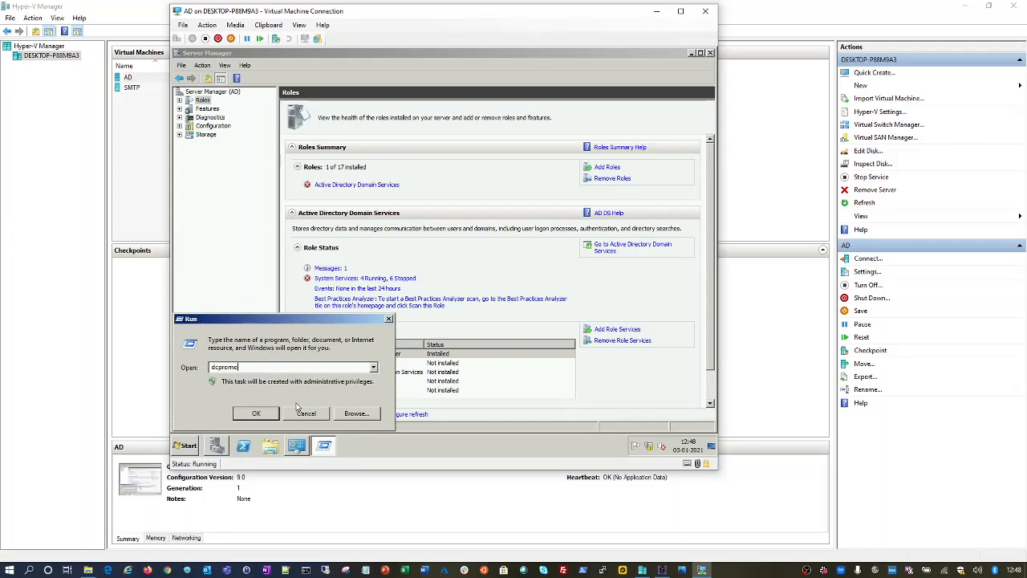
{"action": "left_click", "coordinate": [255, 414]}
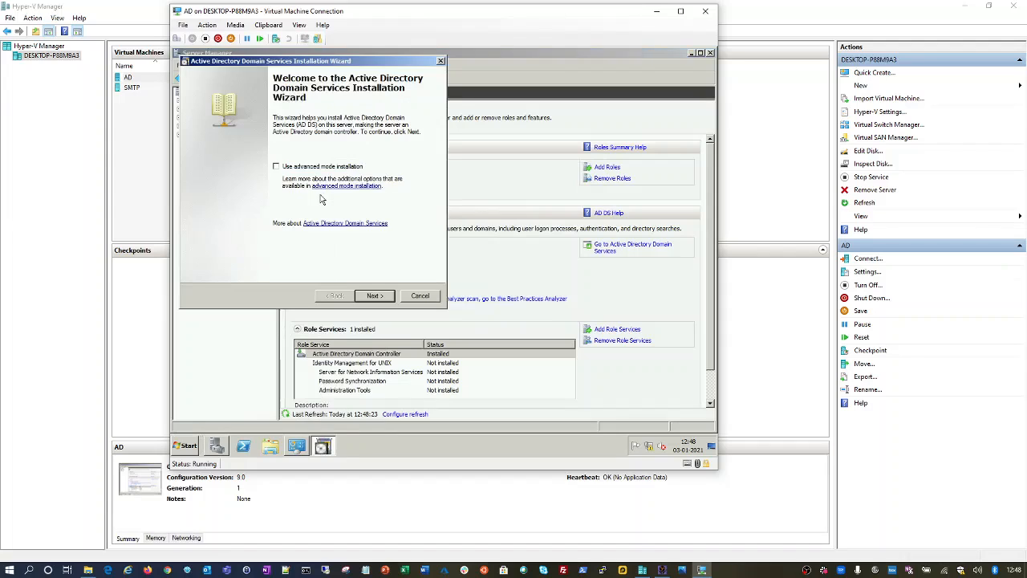
Enable advanced mode installation and accept the automatic installation of the DNS Server service on this computer.
{"action": "left_click", "coordinate": [276, 166]}
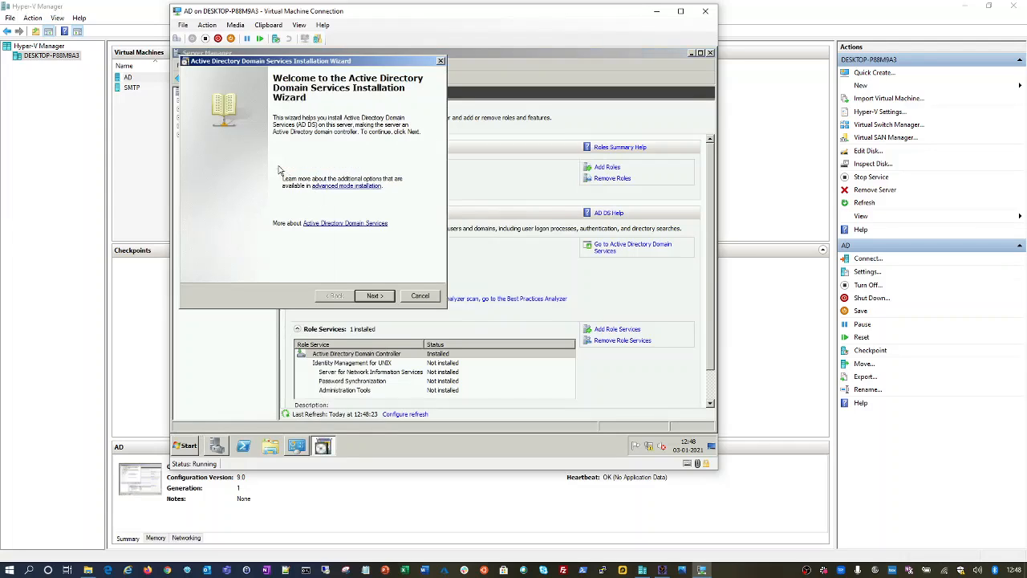
{"action": "left_click", "coordinate": [373, 296]}
{"action": "left_click", "coordinate": [371, 296]}
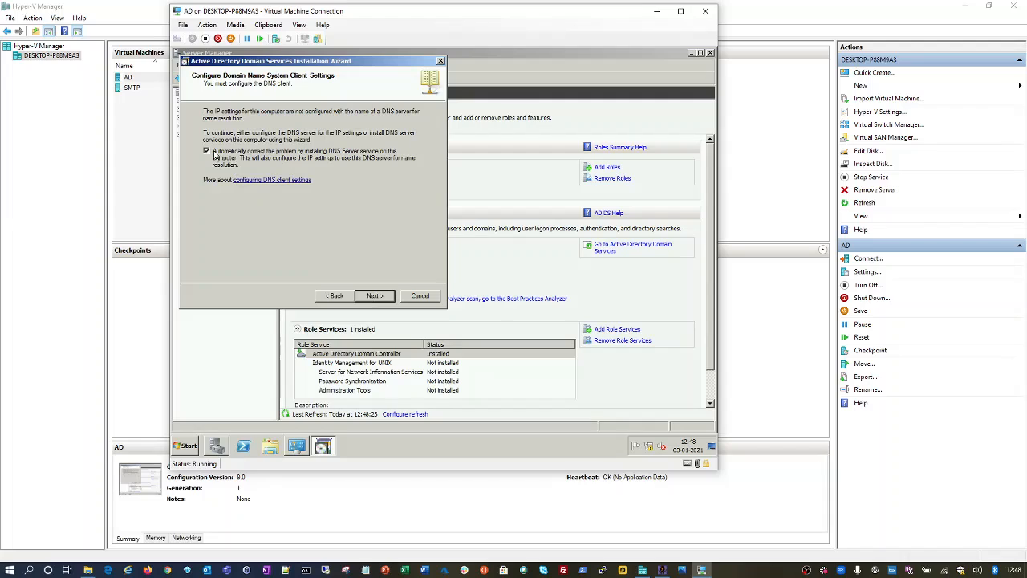
{"action": "left_click", "coordinate": [370, 297]}
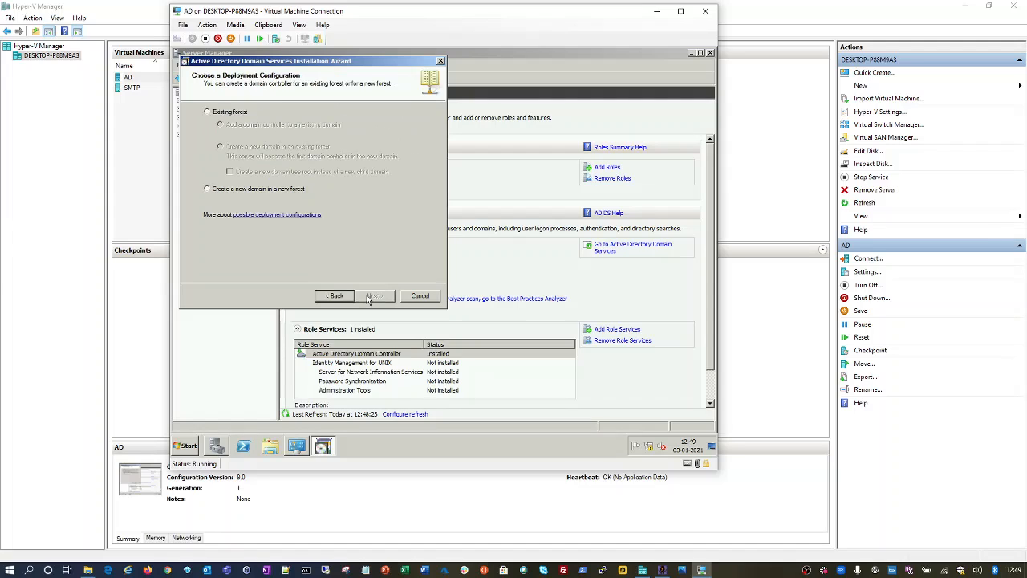
Create a new domain in a new forest with the root domain PREM.COM and accept the NetBIOS name PREM.
{"action": "left_click", "coordinate": [271, 190]}
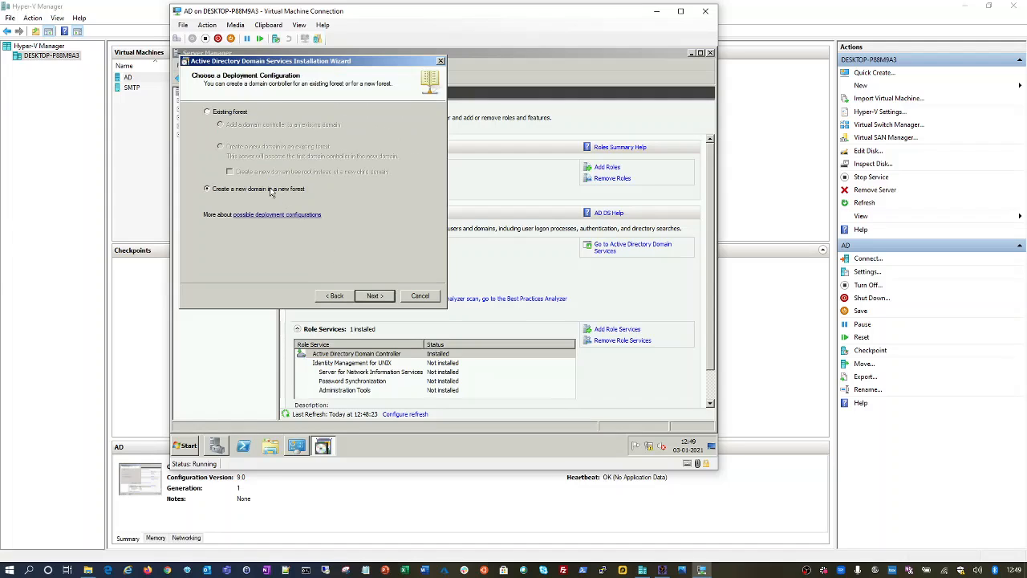
{"action": "left_click", "coordinate": [375, 296]}
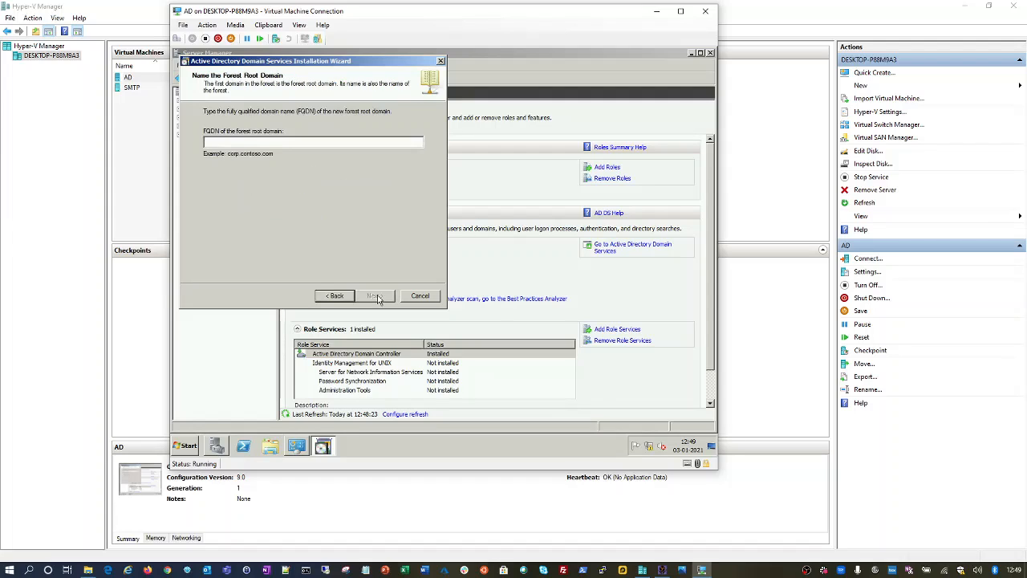
{"action": "type", "text": "PREM.COM"}
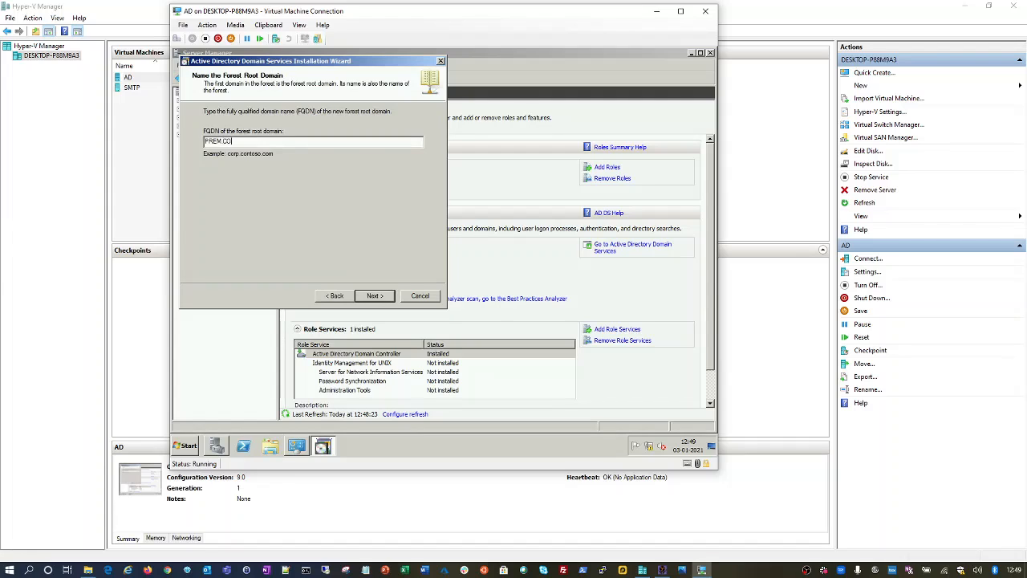
{"action": "left_click", "coordinate": [385, 297]}
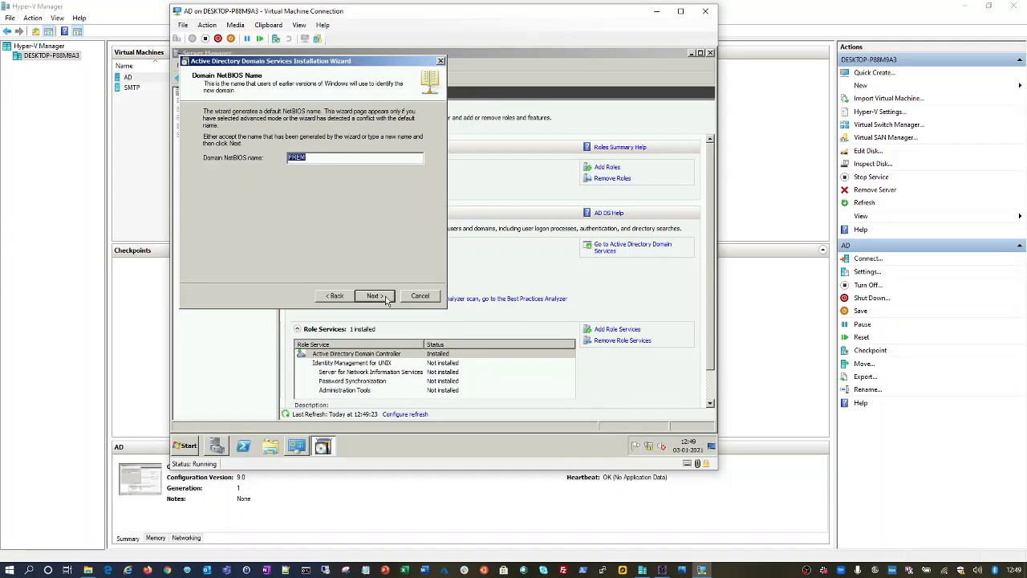
{"action": "left_click", "coordinate": [376, 296]}
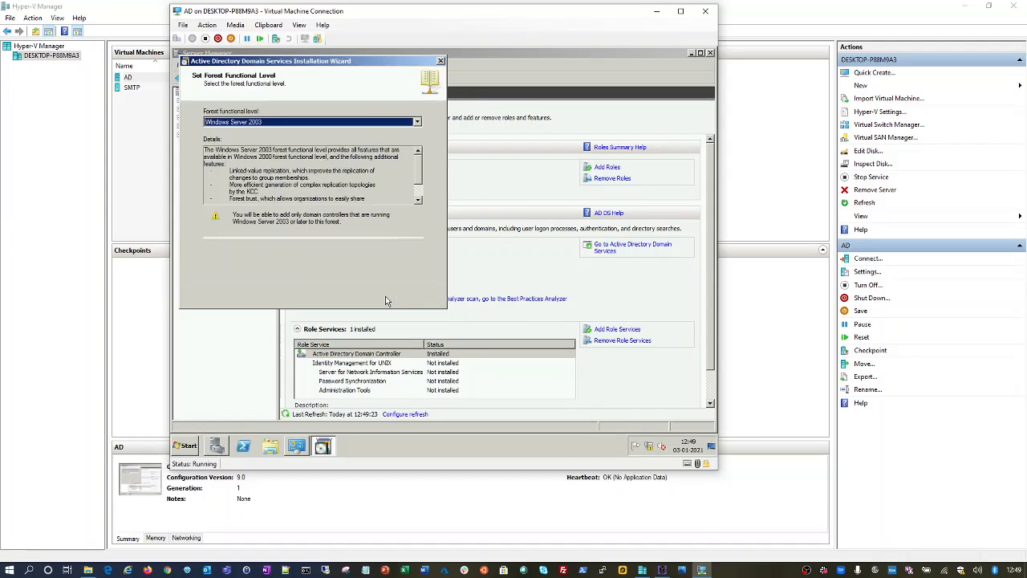
Set the forest functional level to Windows Server 2008 R2.
{"action": "left_click", "coordinate": [417, 122]}
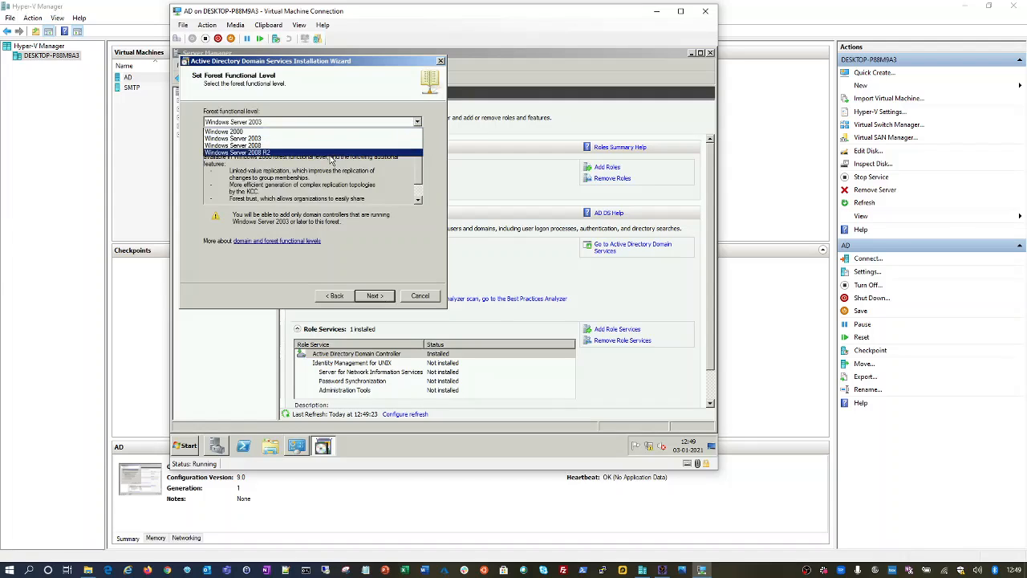
{"action": "left_click", "coordinate": [329, 153]}
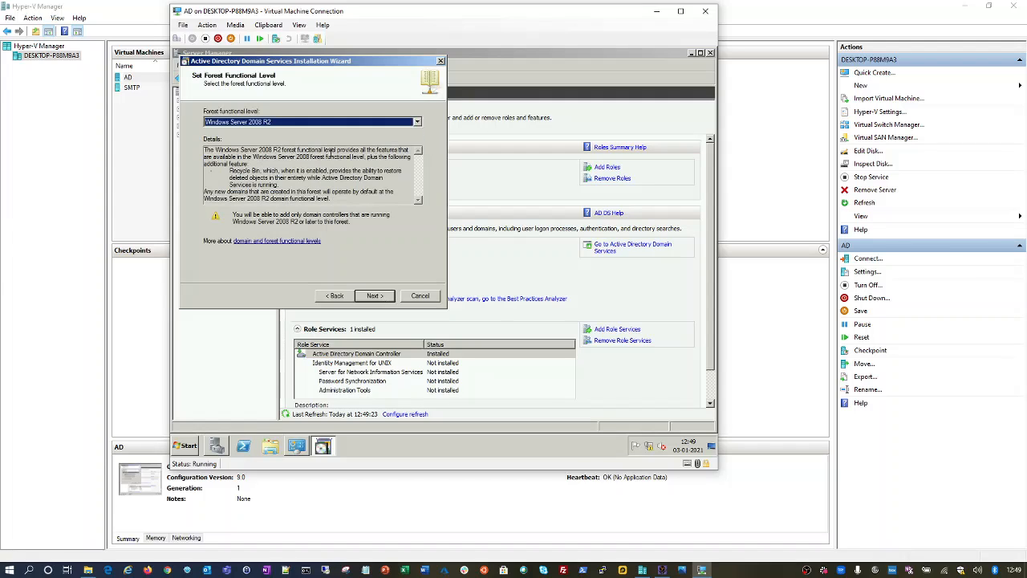
{"action": "left_click", "coordinate": [374, 297]}
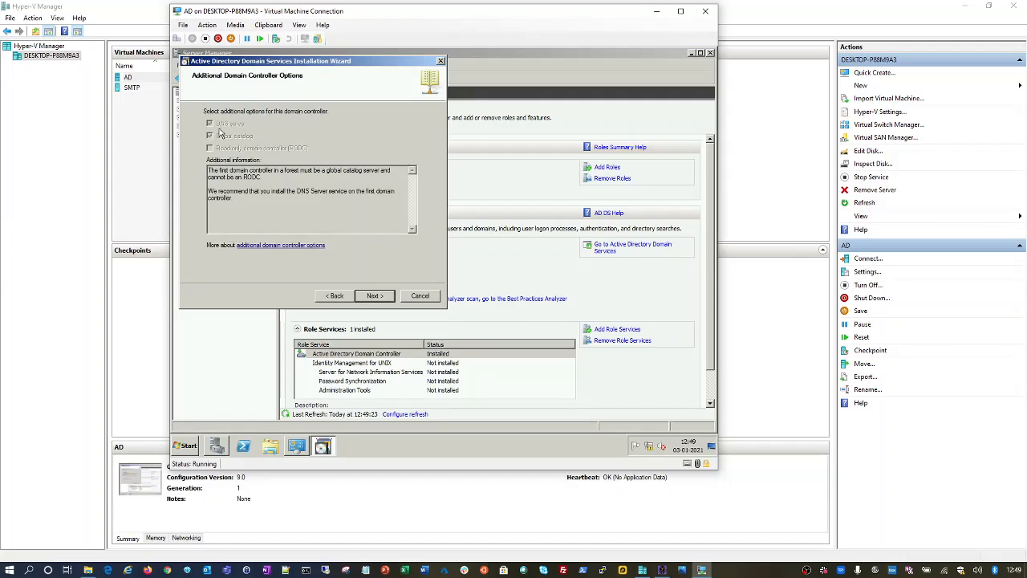
Accept the additional domain controller options without DNS delegation and keep the default database, log and SYSVOL folders.
{"action": "left_click", "coordinate": [380, 297]}
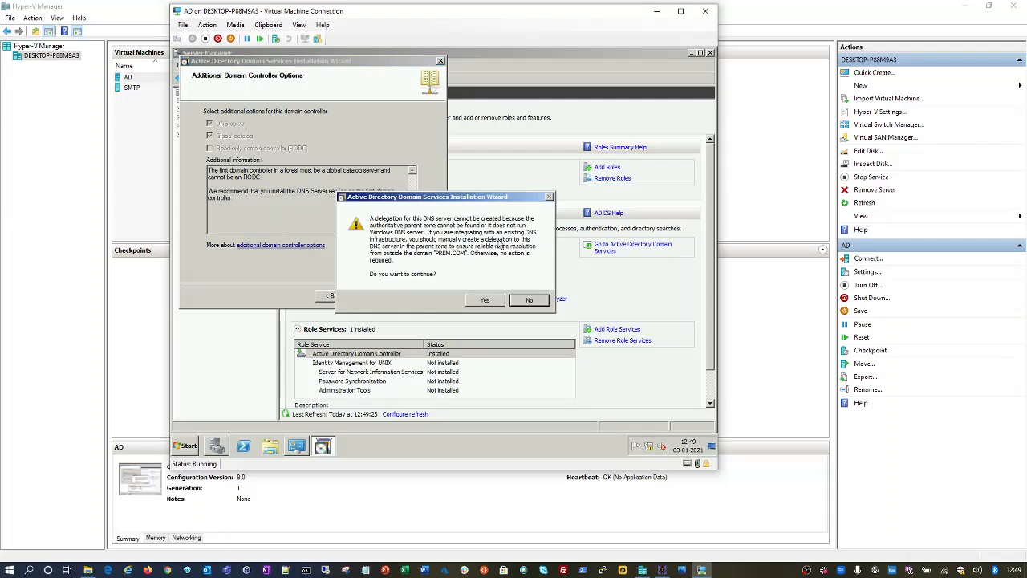
{"action": "left_click", "coordinate": [487, 300]}
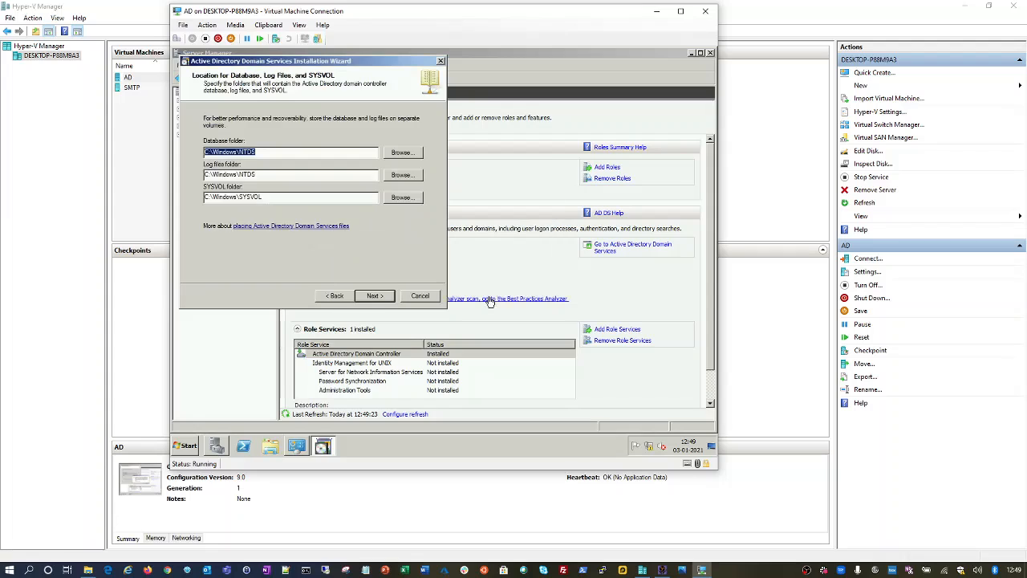
{"action": "left_click", "coordinate": [256, 151]}
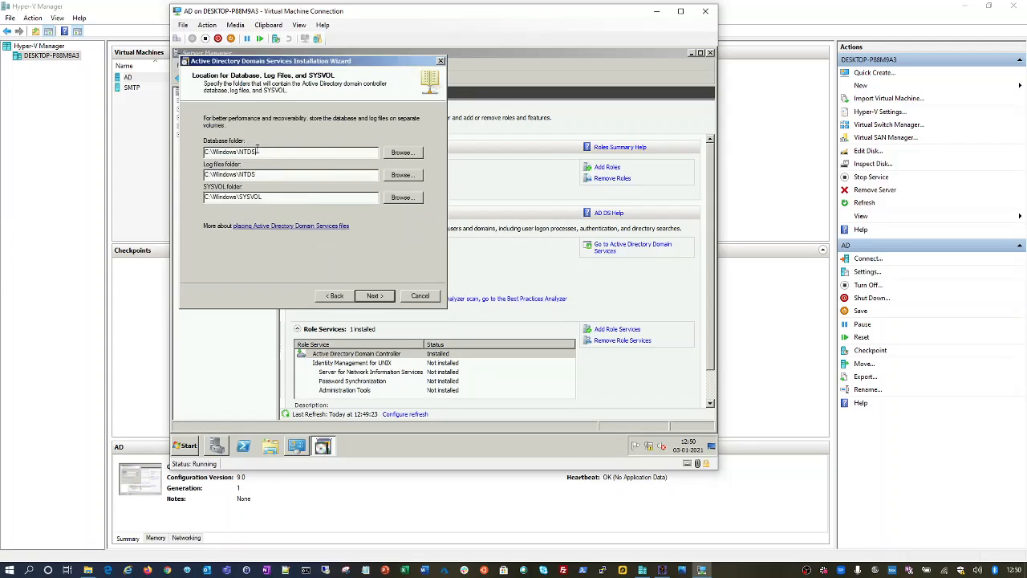
{"action": "left_click", "coordinate": [270, 196]}
{"action": "left_click", "coordinate": [376, 296]}
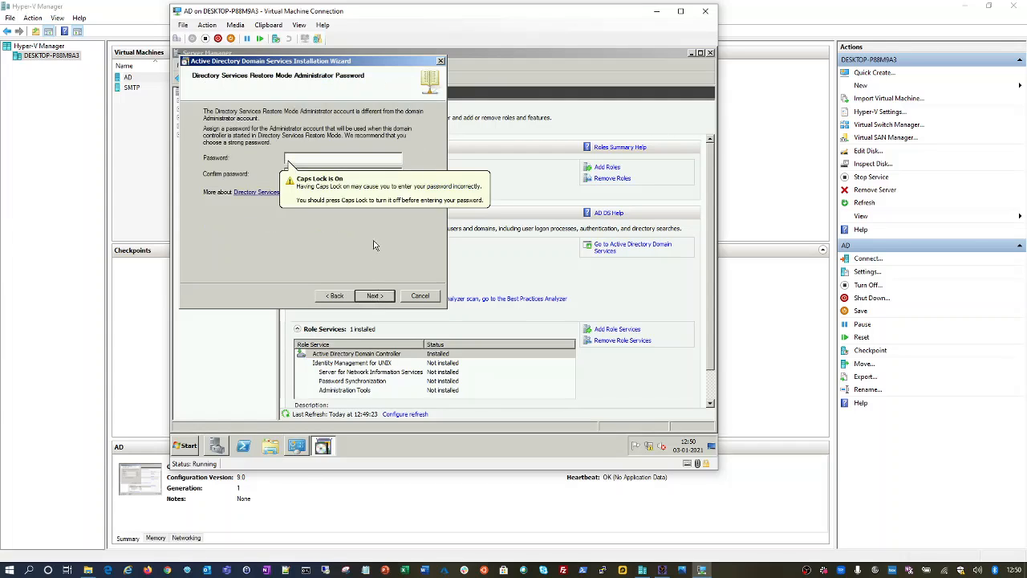
Enter and confirm the Directory Services Restore Mode administrator password with Caps Lock off, and proceed to the summary.
{"action": "key", "text": "Caps_Lock"}
{"action": "type", "text": "••••"}
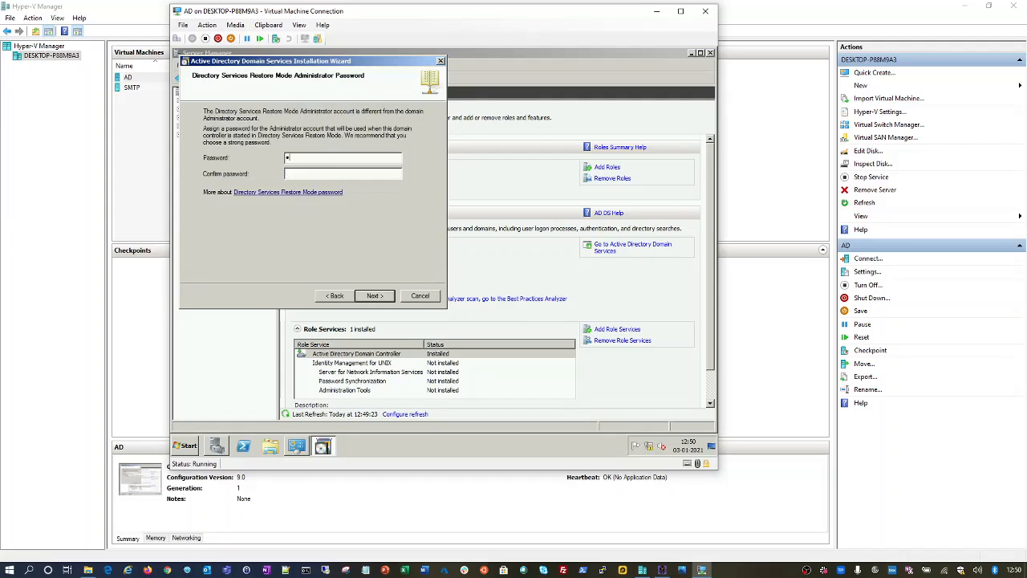
{"action": "key", "text": "BackSpace"}
{"action": "key", "text": "BackSpace"}
{"action": "key", "text": "Tab"}
{"action": "type", "text": "••"}
{"action": "left_click", "coordinate": [375, 296]}
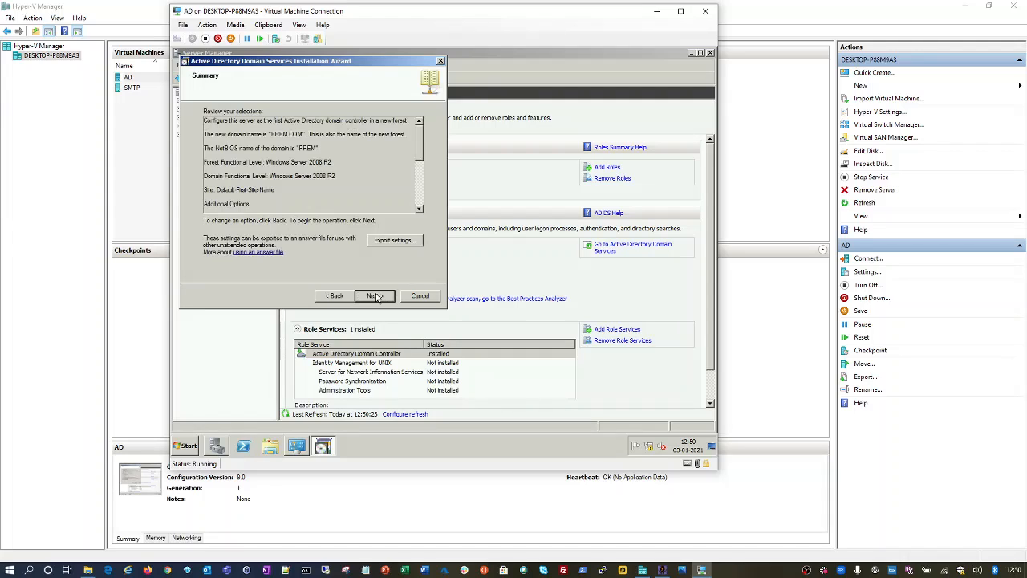
Review the selected domain controller settings in the installation summary from beginning to end.
{"action": "left_click", "coordinate": [420, 193]}
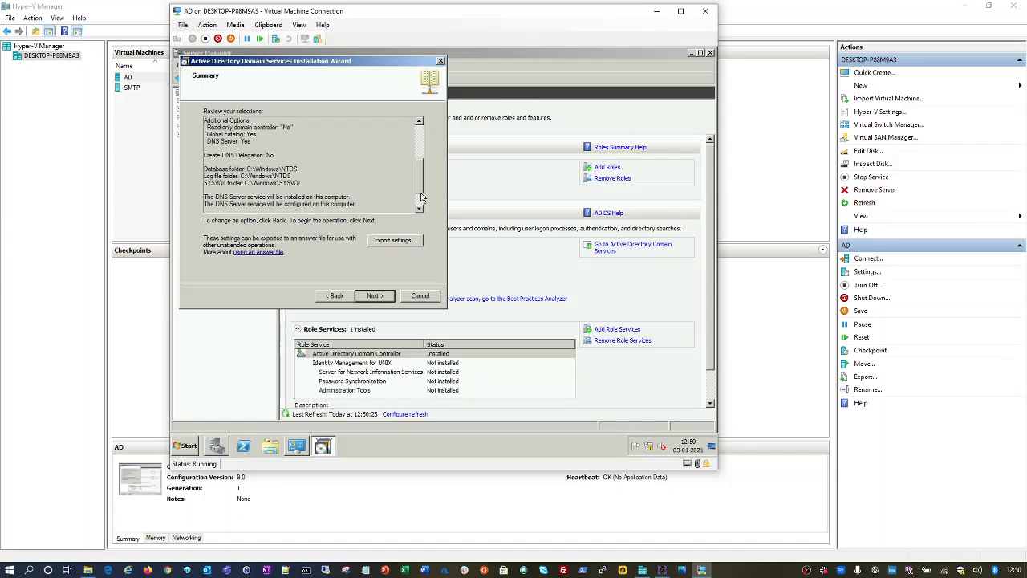
{"action": "left_click", "coordinate": [421, 199]}
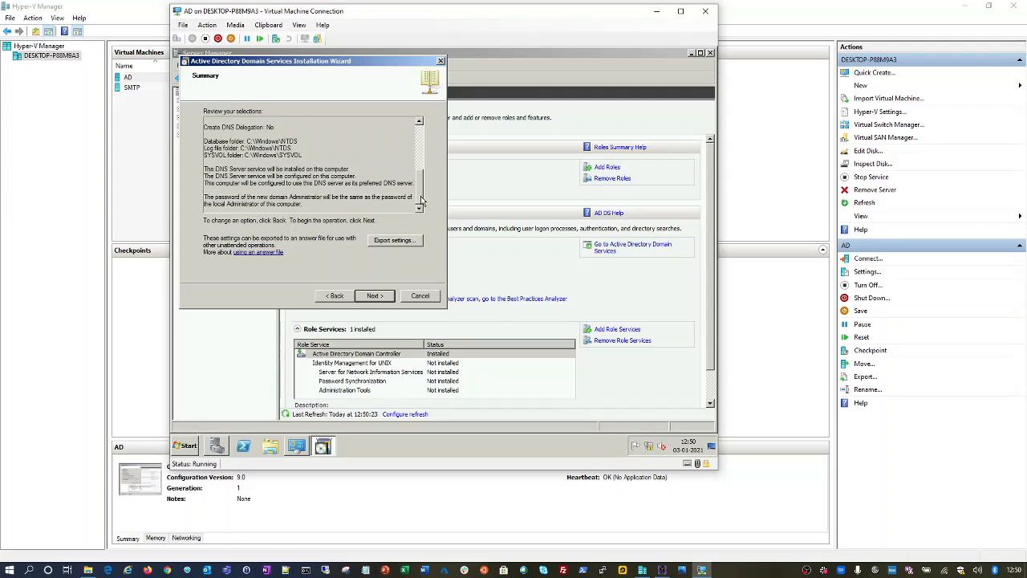
{"action": "left_click", "coordinate": [421, 133]}
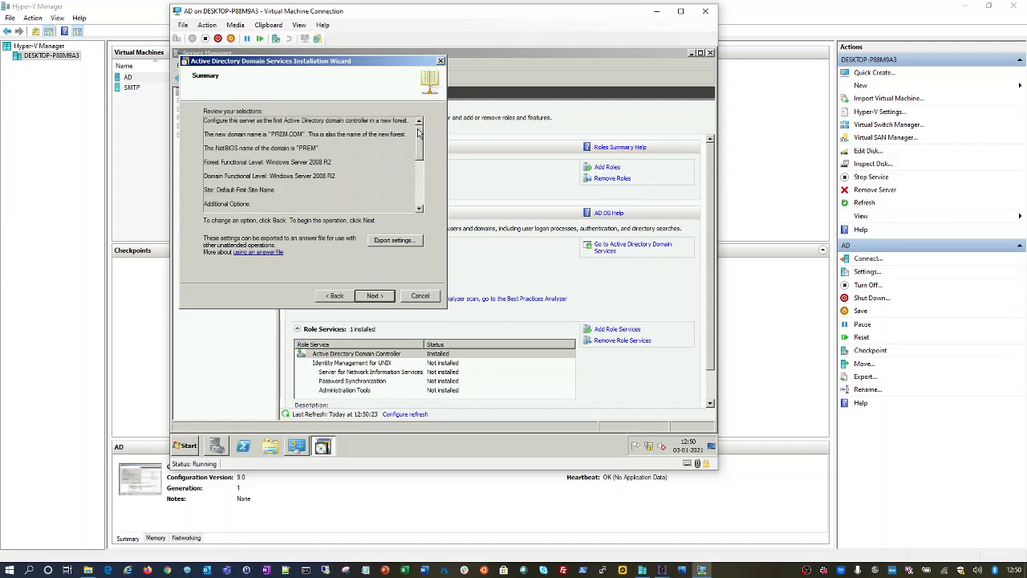
Start the Active Directory Domain Services installation with the server set to reboot on completion.
{"action": "left_click", "coordinate": [406, 241]}
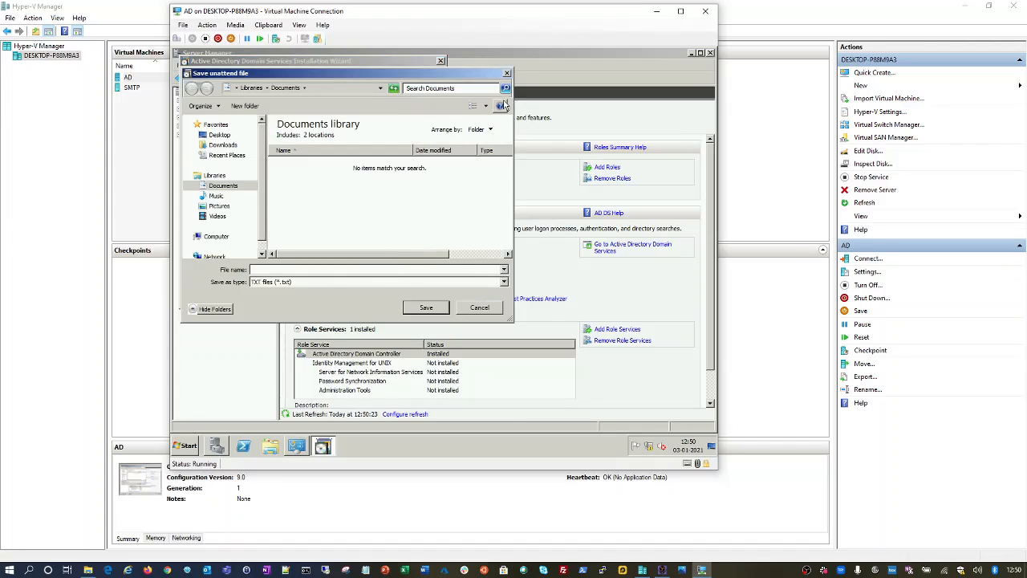
{"action": "left_click", "coordinate": [507, 74]}
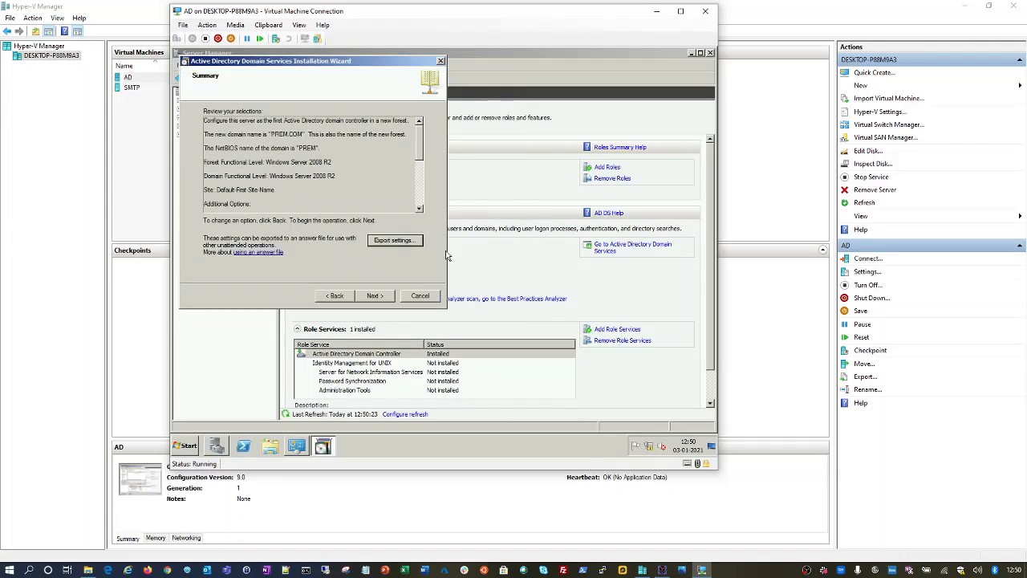
{"action": "left_click", "coordinate": [374, 296]}
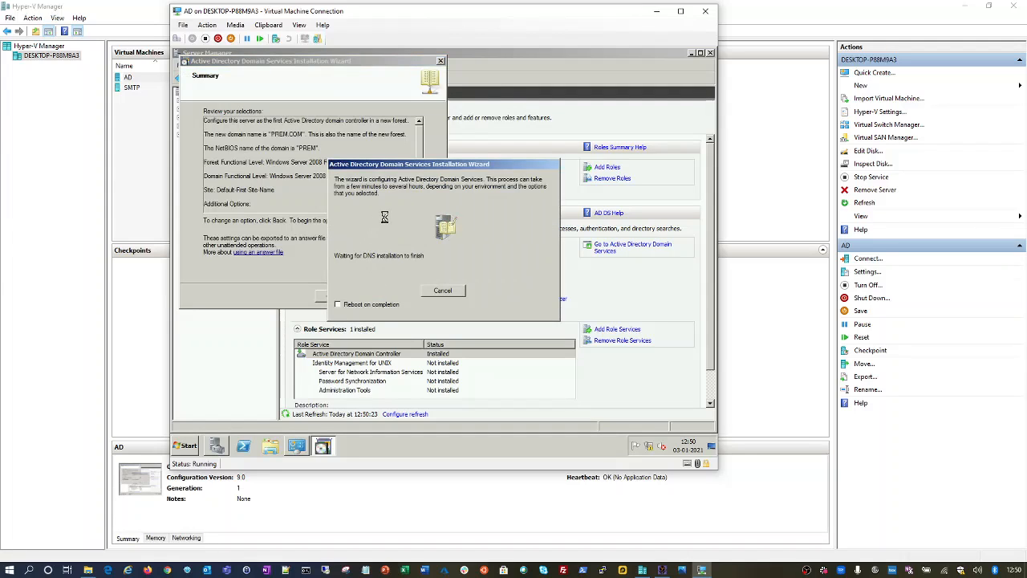
{"action": "left_click", "coordinate": [337, 305]}
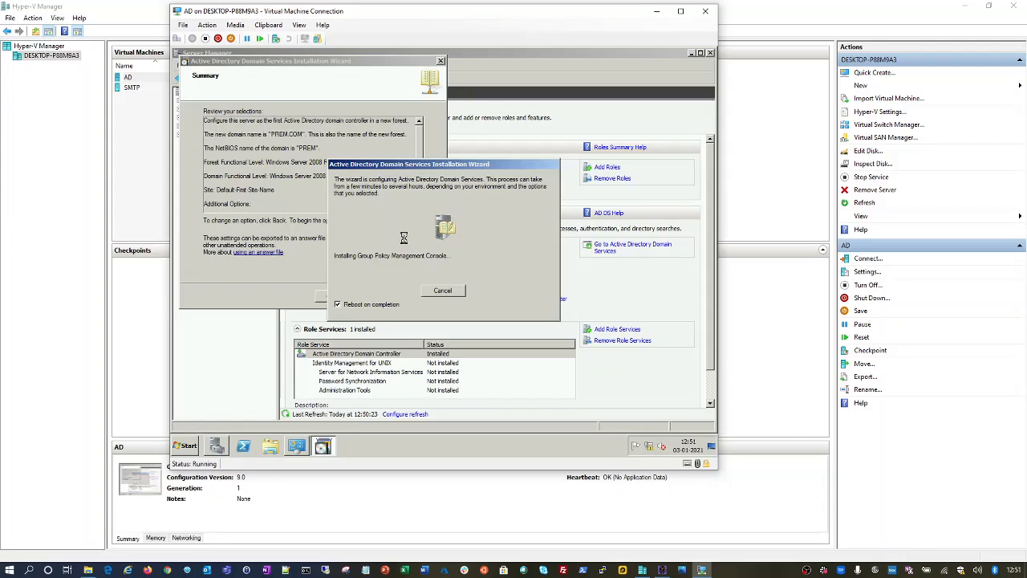
Return to the restarted AD virtual machine and log on as PREM\Administrator by entering the account password.
{"action": "key", "text": "alt+Tab"}
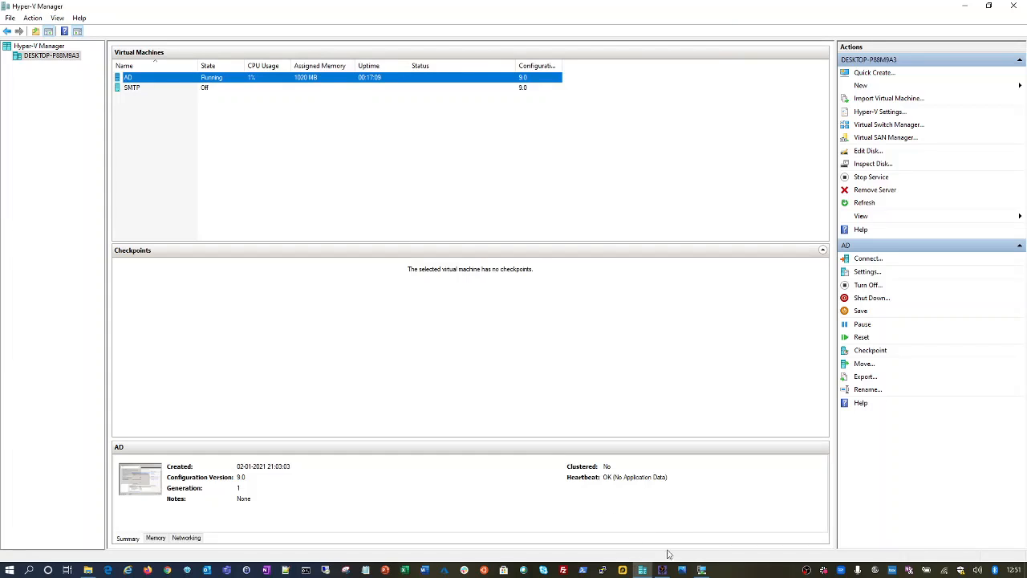
{"action": "left_click", "coordinate": [703, 570]}
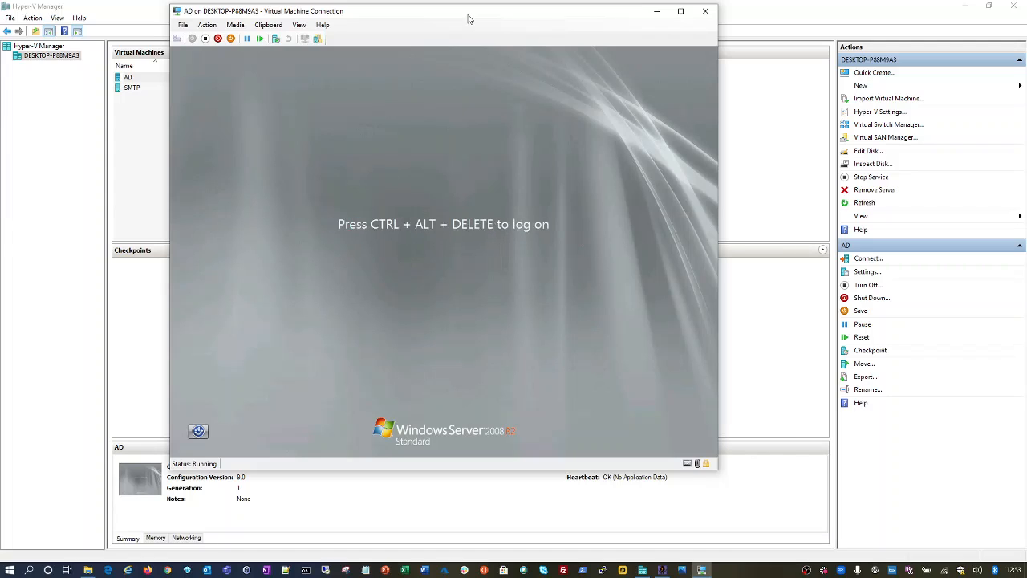
{"action": "left_click", "coordinate": [177, 38]}
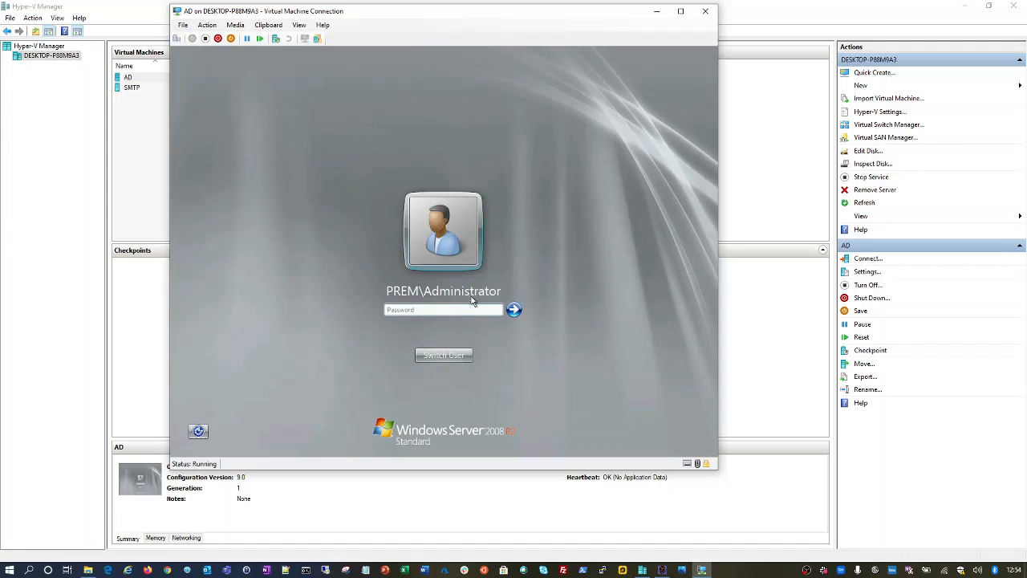
{"action": "left_click", "coordinate": [466, 311]}
{"action": "type", "text": "********"}
{"action": "key", "text": "Return"}
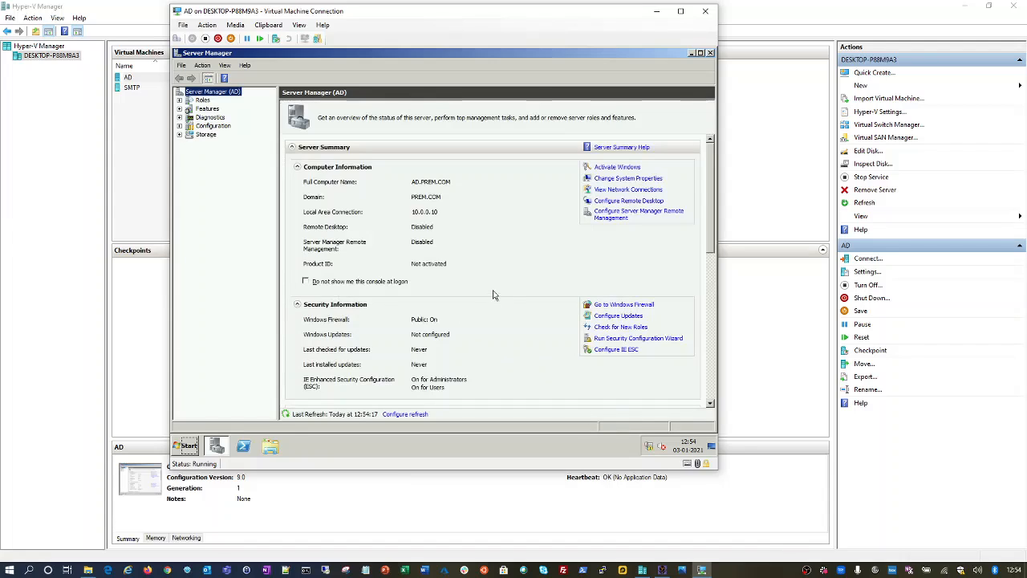
Check the Local Area Connection's IPv4 address, gateway and DNS server settings, and accept them.
{"action": "right_click", "coordinate": [648, 446]}
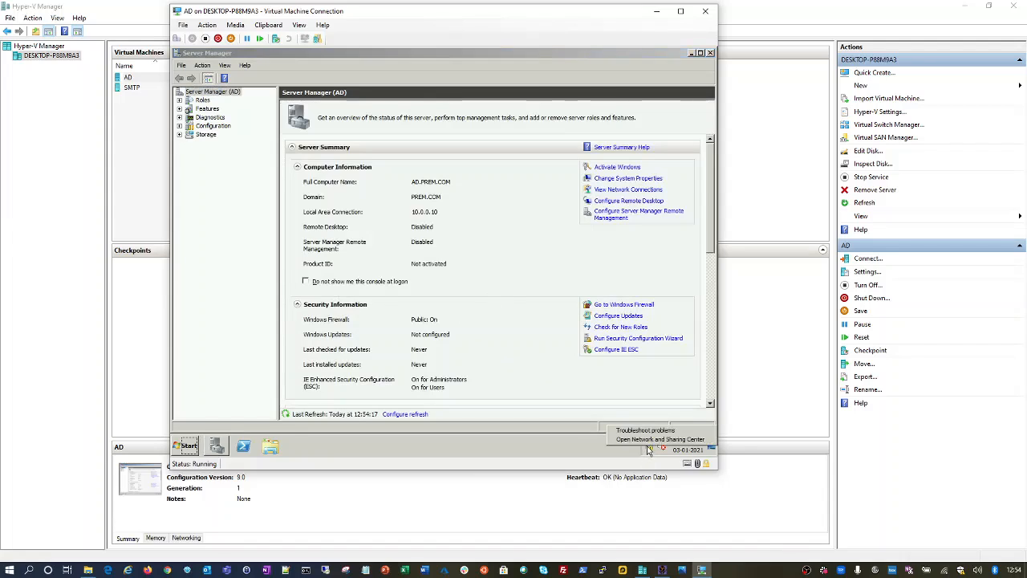
{"action": "left_click", "coordinate": [646, 440]}
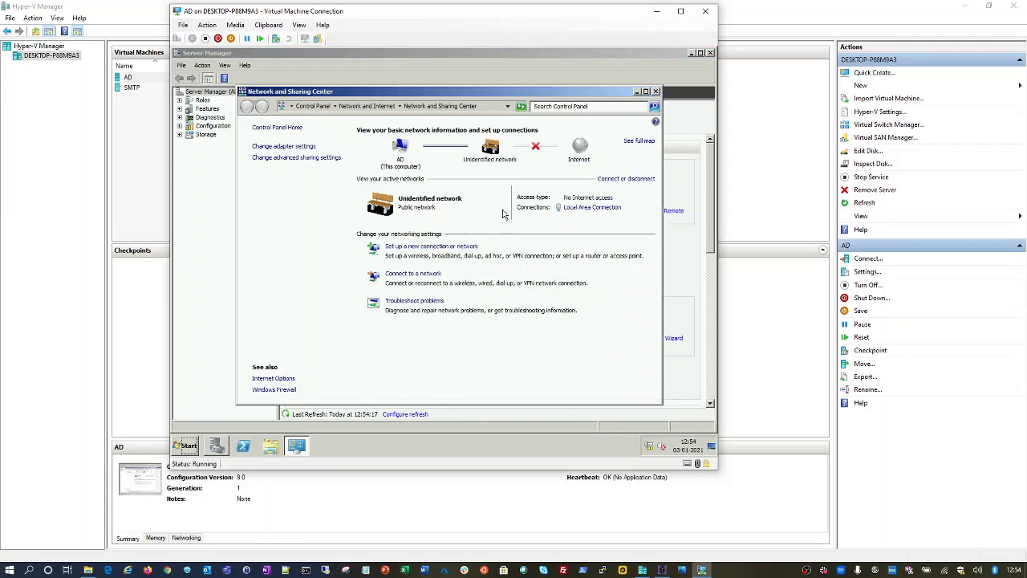
{"action": "left_click", "coordinate": [305, 147]}
{"action": "double_click", "coordinate": [301, 157]}
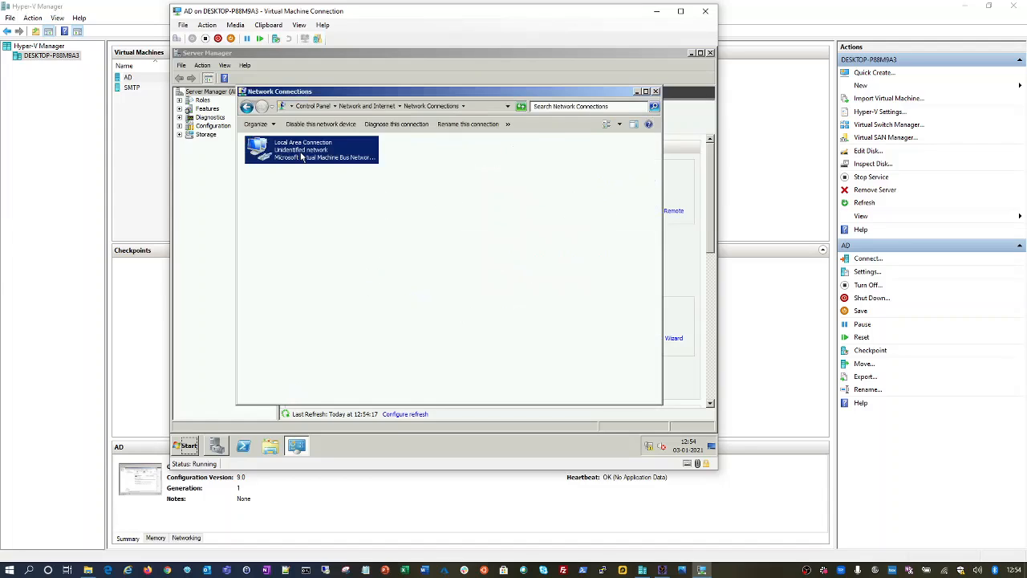
{"action": "left_click", "coordinate": [384, 333]}
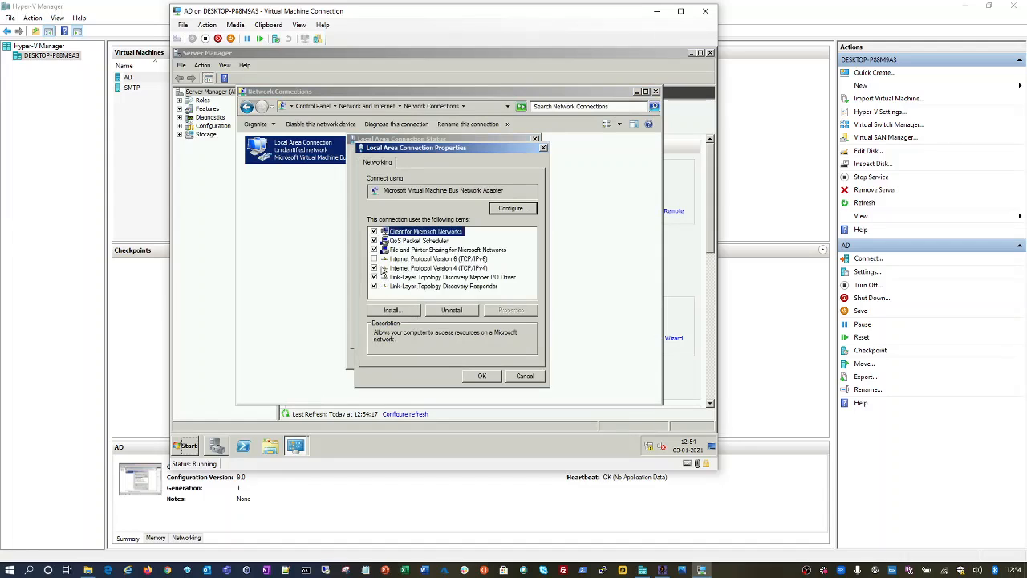
{"action": "double_click", "coordinate": [382, 270]}
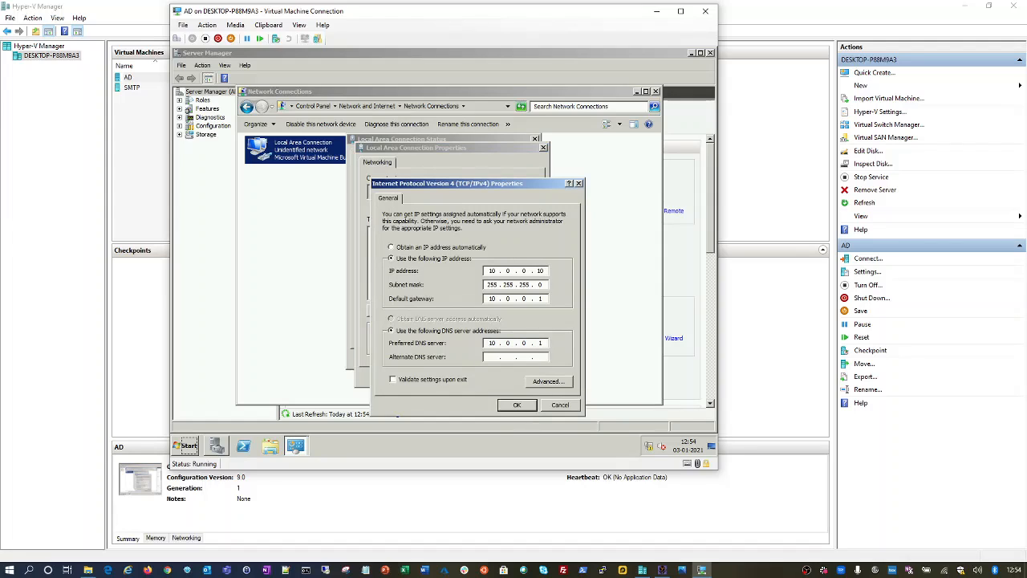
{"action": "left_click", "coordinate": [516, 404]}
{"action": "left_click", "coordinate": [489, 377]}
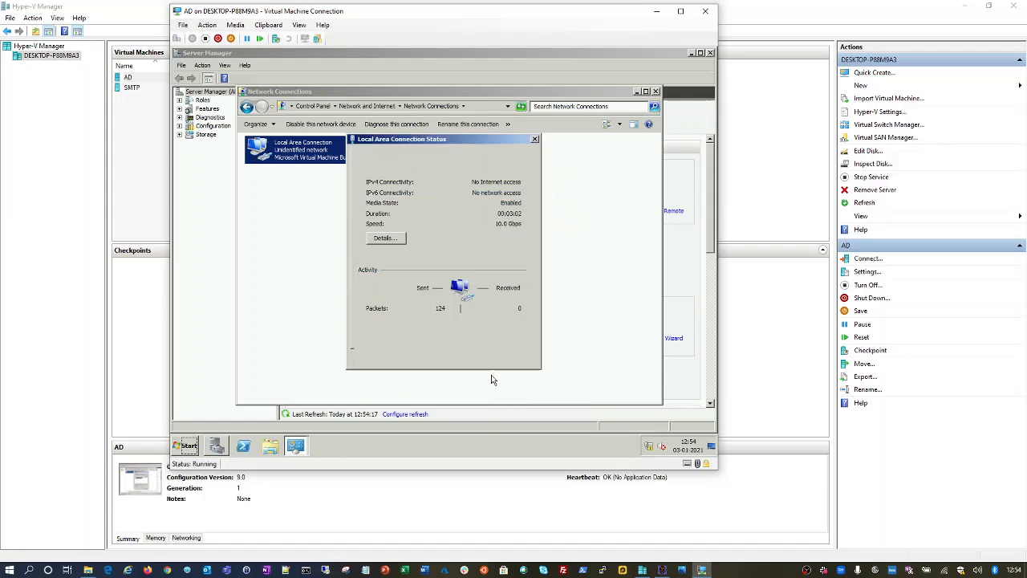
{"action": "left_click", "coordinate": [515, 359]}
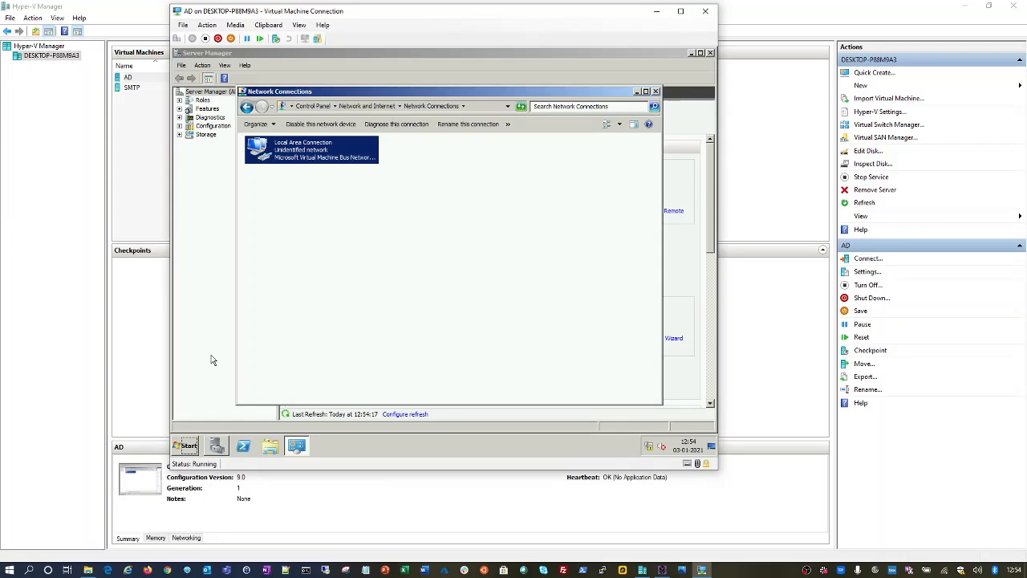
Open the DNS management console and examine the records in the PREM.COM forward lookup zone of server AD.
{"action": "left_click", "coordinate": [186, 447]}
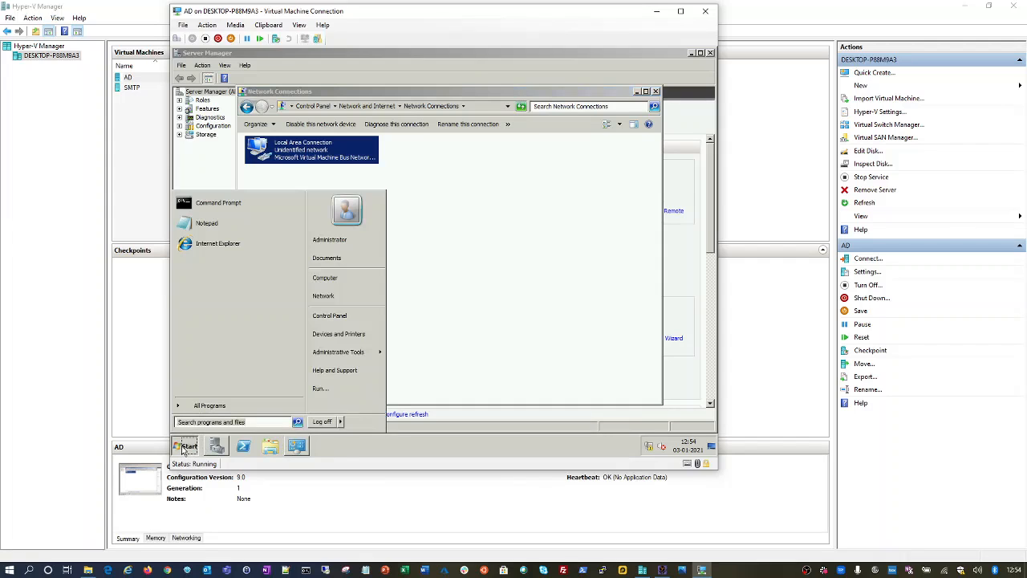
{"action": "left_click", "coordinate": [357, 353]}
{"action": "left_click", "coordinate": [424, 186]}
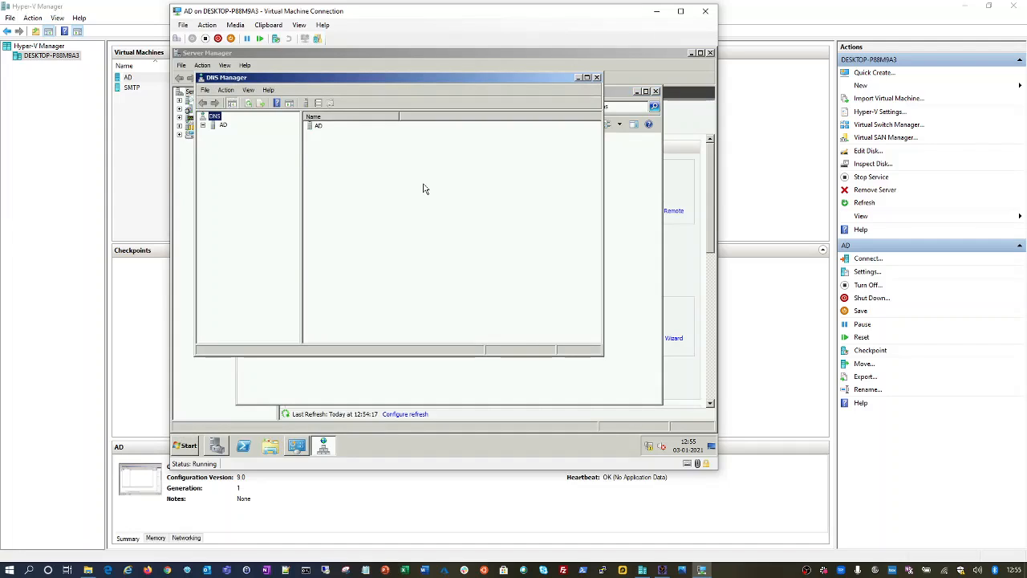
{"action": "double_click", "coordinate": [224, 127]}
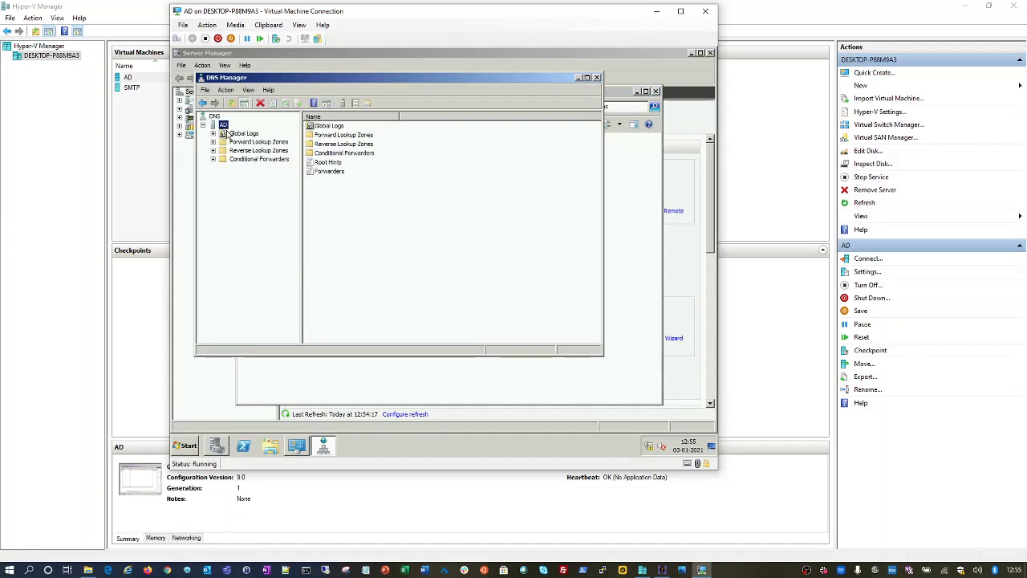
{"action": "left_click", "coordinate": [243, 143]}
{"action": "double_click", "coordinate": [242, 145]}
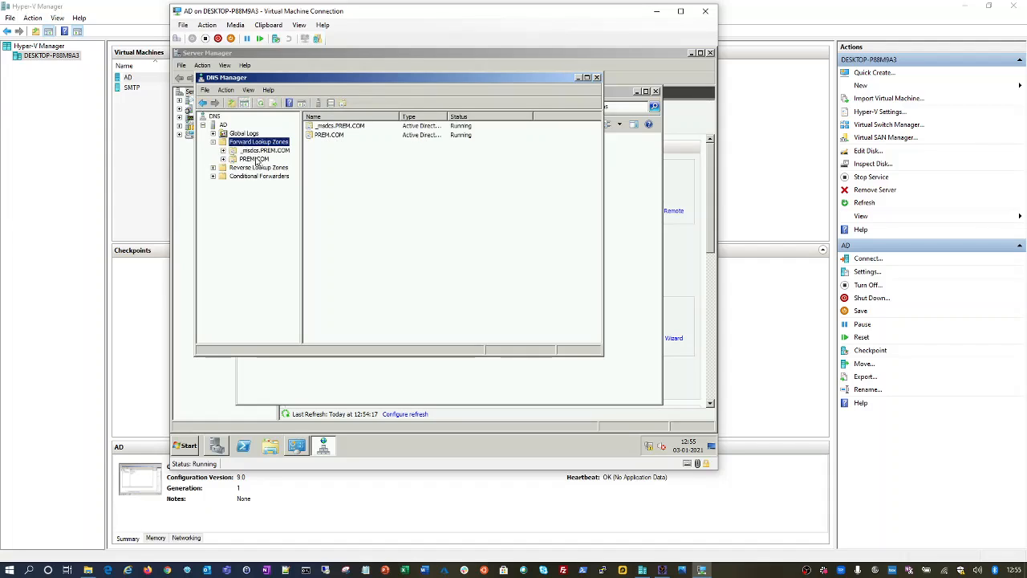
{"action": "double_click", "coordinate": [254, 159]}
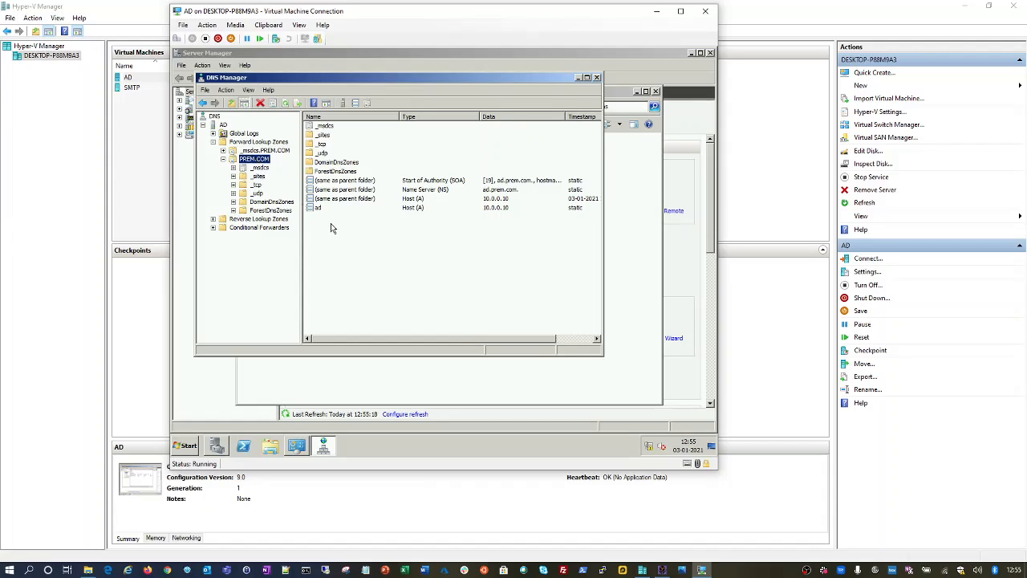
Begin a new Active Directory-integrated primary reverse lookup zone, replicated to all DNS servers on domain controllers in the PREM.COM forest.
{"action": "left_click", "coordinate": [221, 219]}
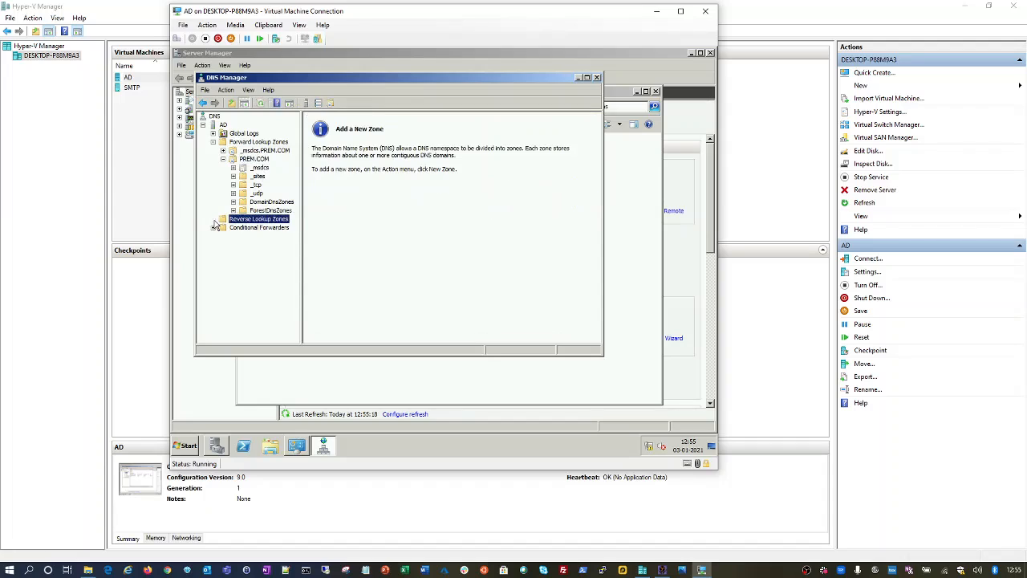
{"action": "right_click", "coordinate": [258, 222]}
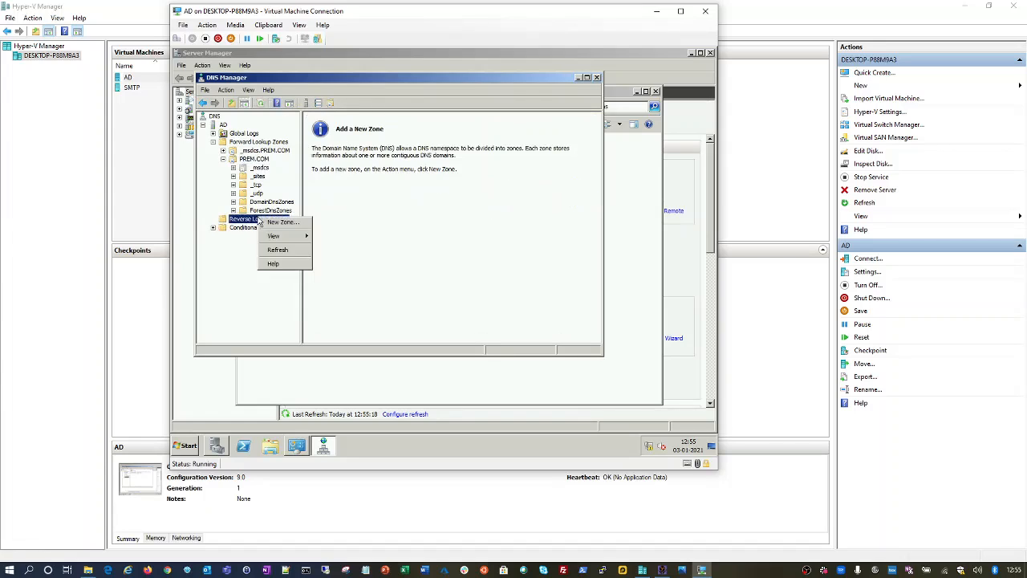
{"action": "left_click", "coordinate": [276, 223]}
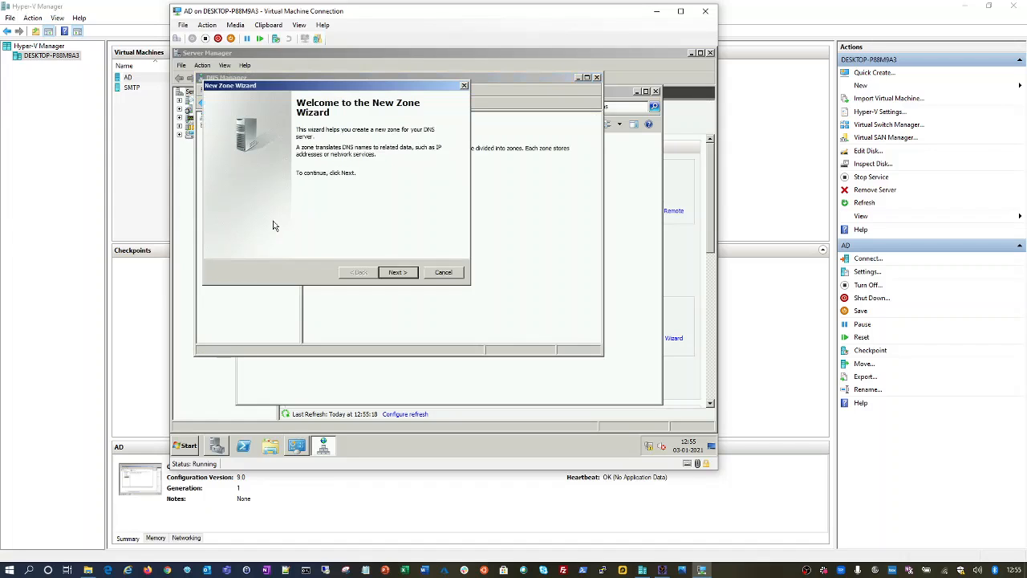
{"action": "left_click", "coordinate": [397, 273]}
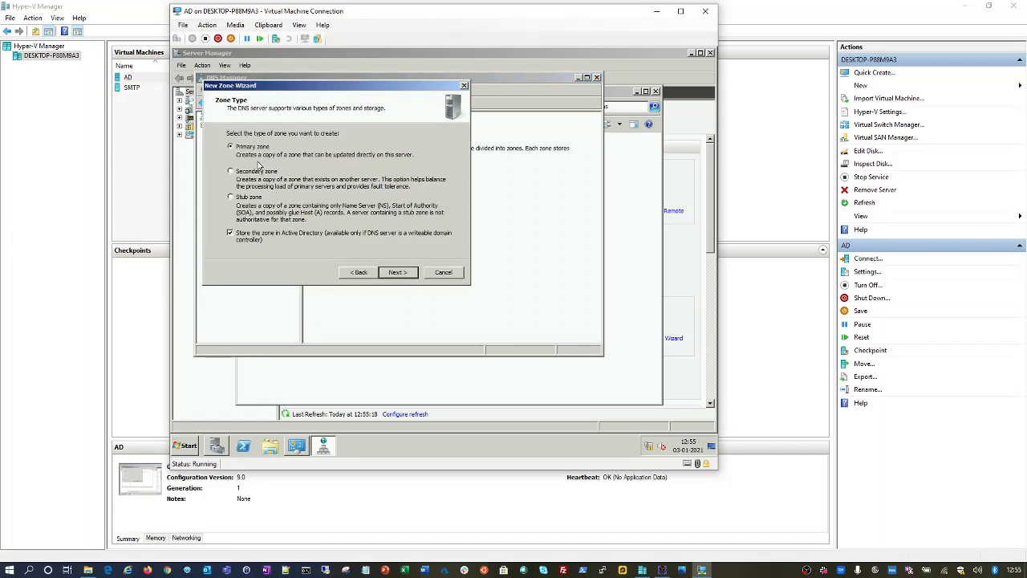
{"action": "left_click", "coordinate": [401, 273]}
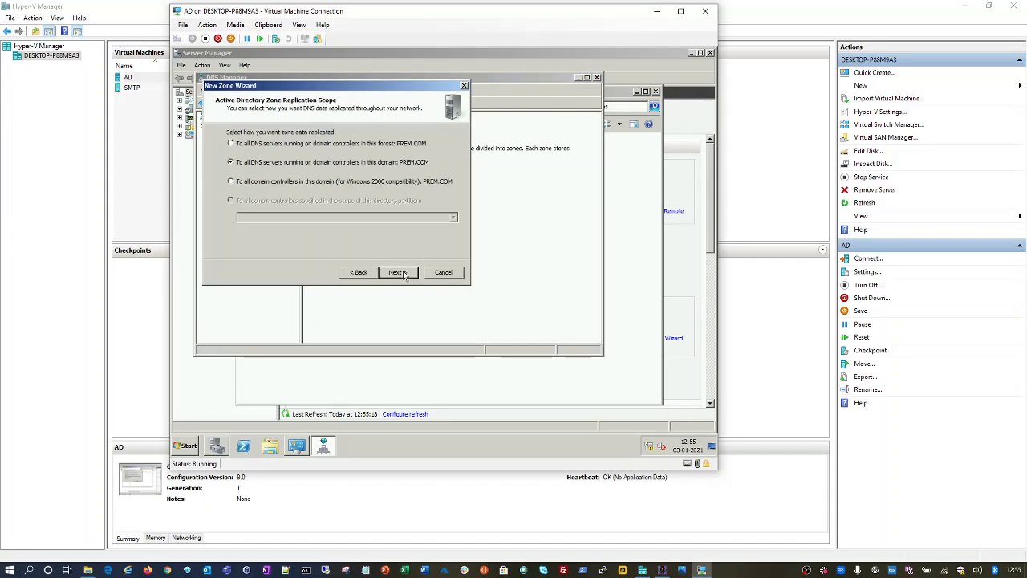
{"action": "left_click", "coordinate": [401, 273]}
{"action": "left_click", "coordinate": [363, 273]}
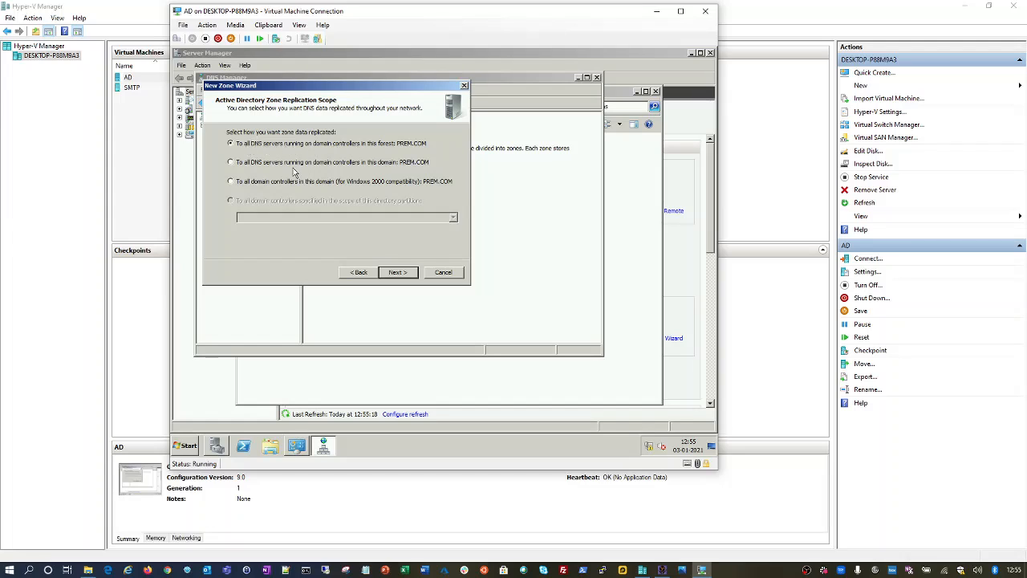
{"action": "left_click", "coordinate": [398, 272]}
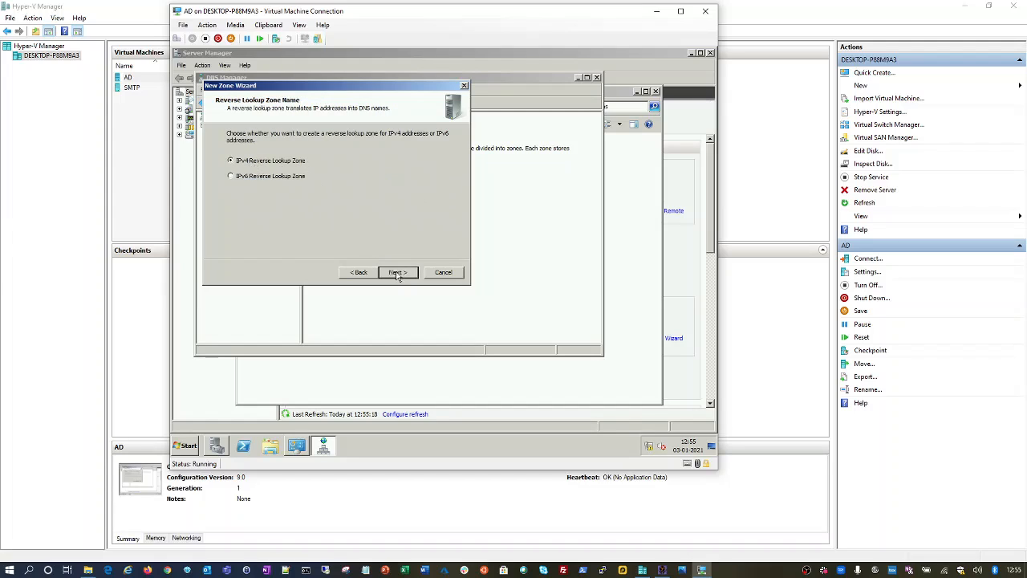
Create the zone as an IPv4 reverse lookup zone with network ID 10.0.0 and only secure dynamic updates, and open it.
{"action": "left_click", "coordinate": [399, 273]}
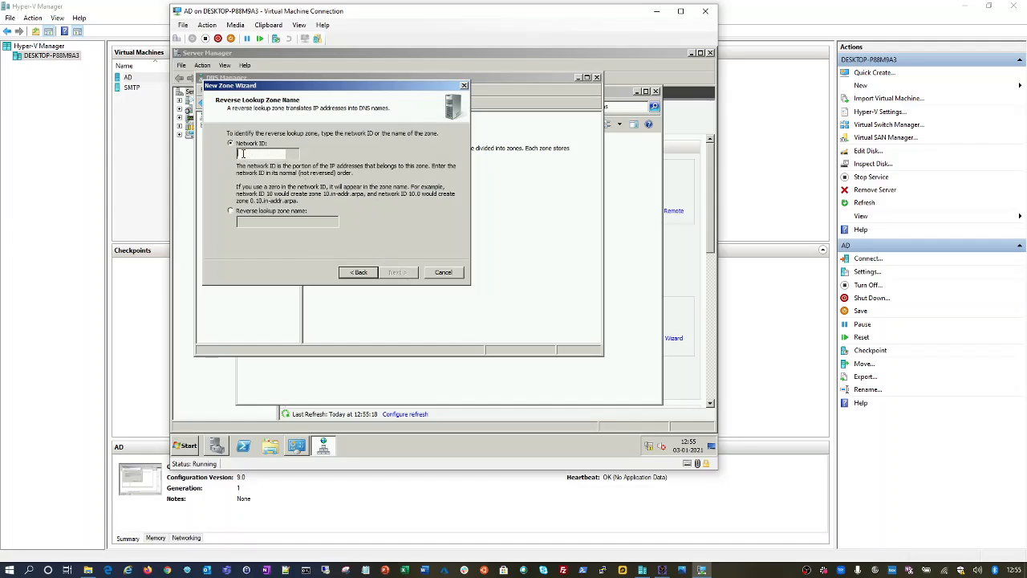
{"action": "type", "text": "10.0.0"}
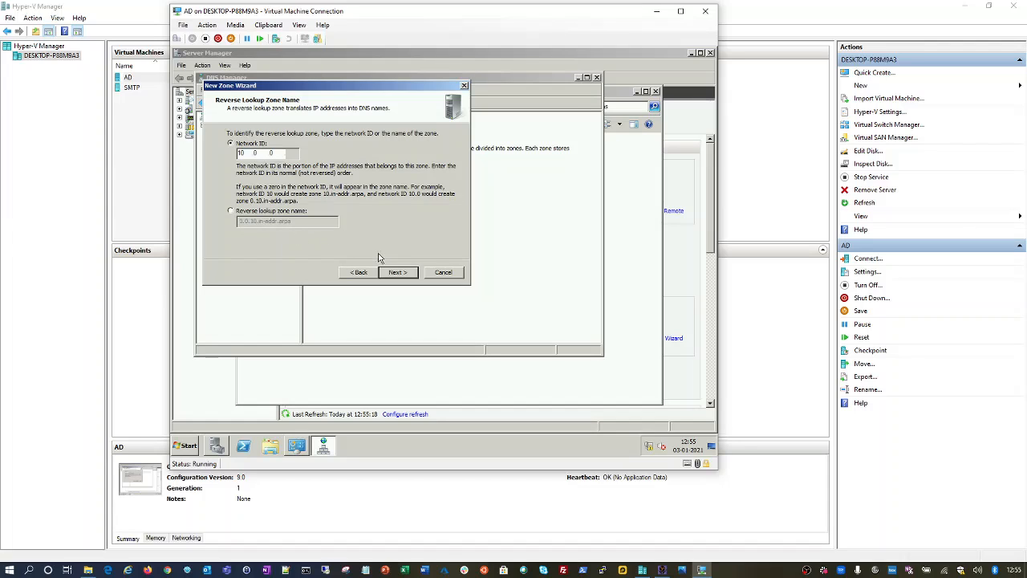
{"action": "left_click", "coordinate": [397, 272]}
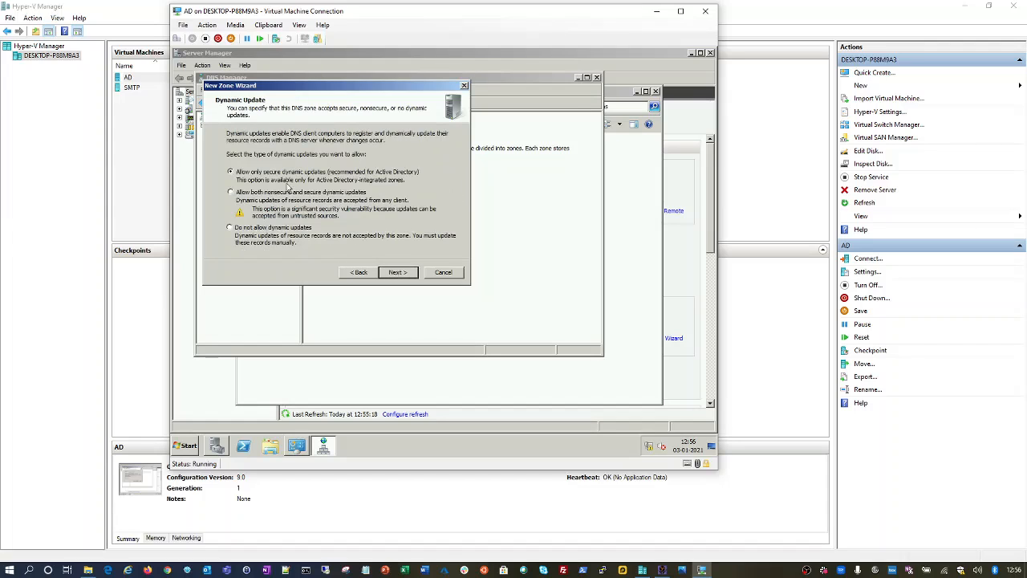
{"action": "left_click", "coordinate": [398, 273]}
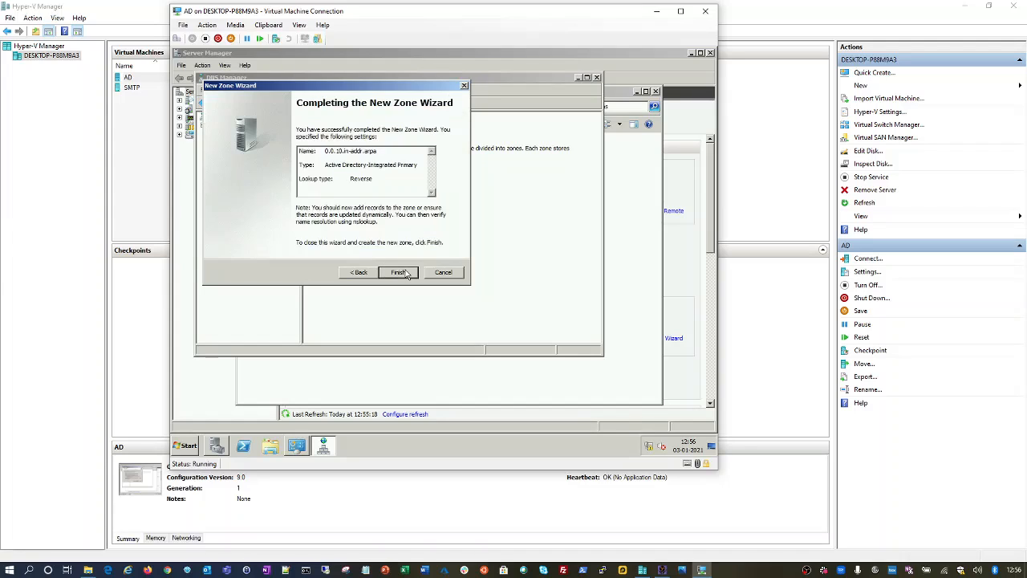
{"action": "left_click", "coordinate": [358, 273]}
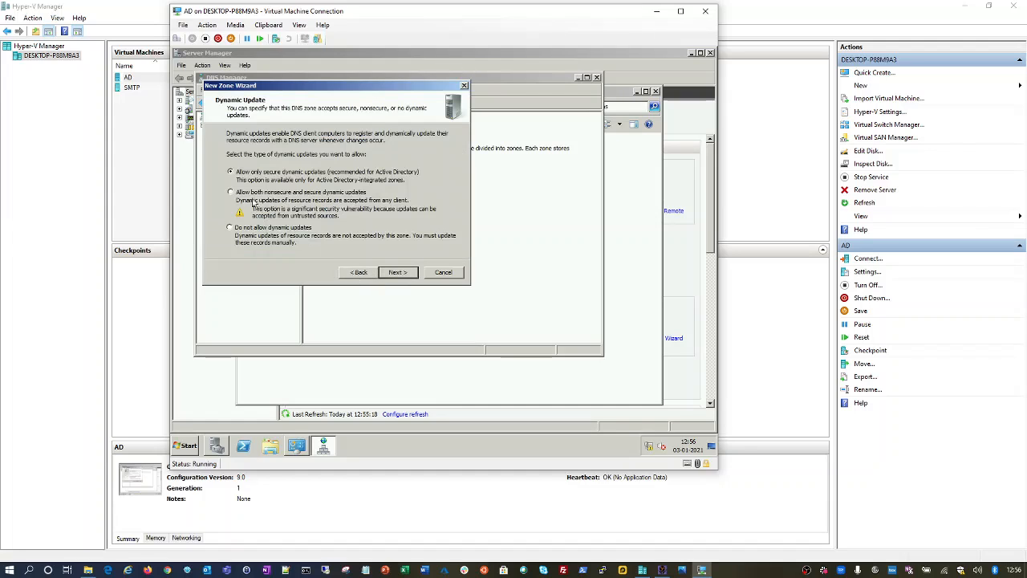
{"action": "left_click", "coordinate": [397, 273]}
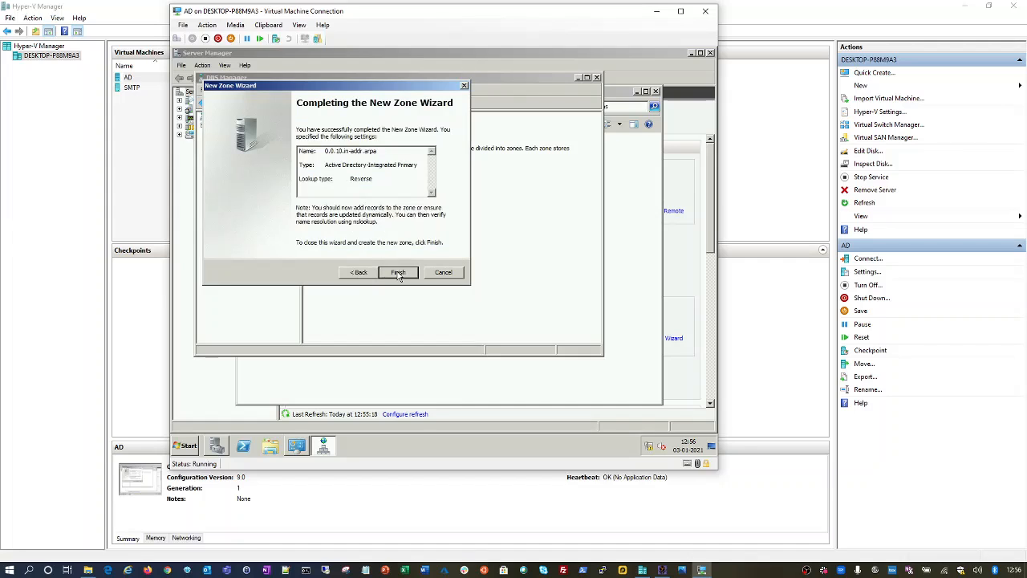
{"action": "left_click", "coordinate": [398, 273]}
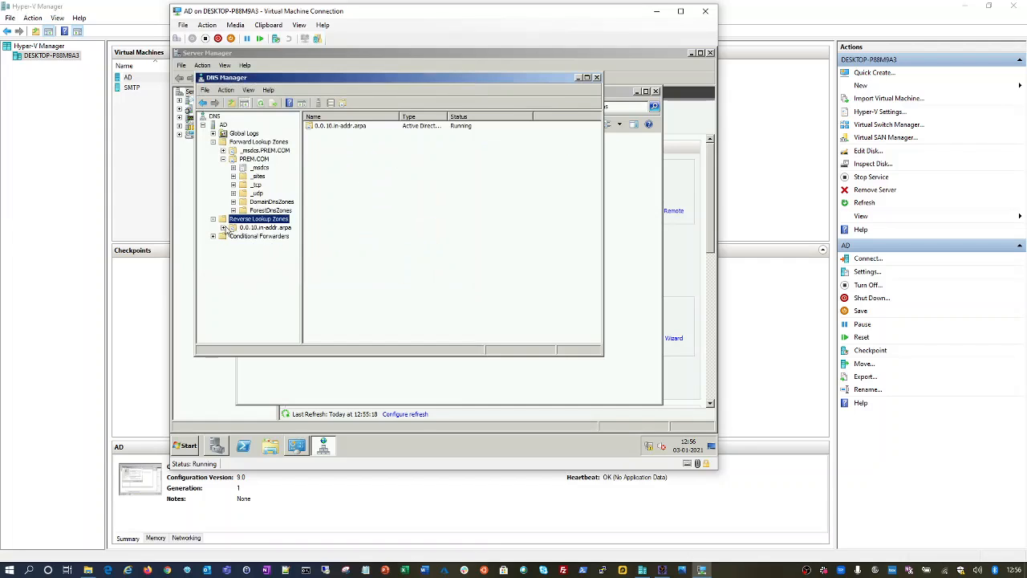
{"action": "left_click", "coordinate": [254, 227]}
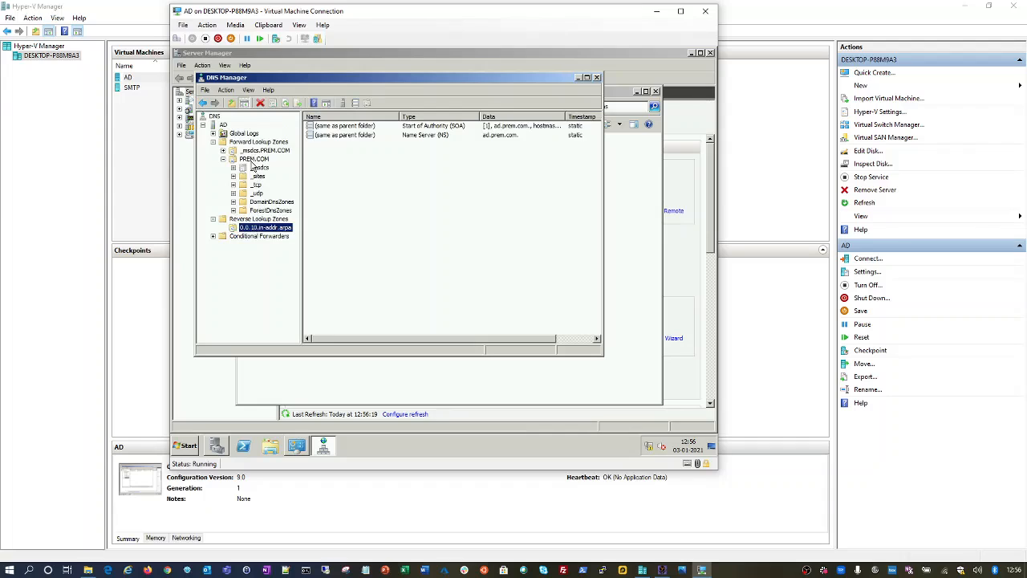
Enable updating of the associated pointer (PTR) record for the ad host record in the PREM.COM forward lookup zone.
{"action": "left_click", "coordinate": [253, 160]}
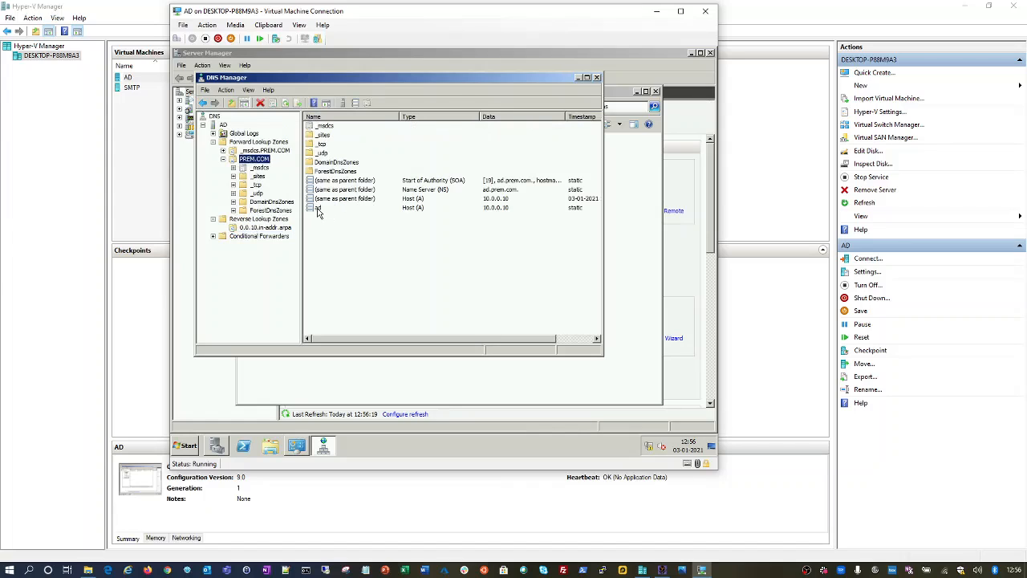
{"action": "left_click", "coordinate": [318, 208]}
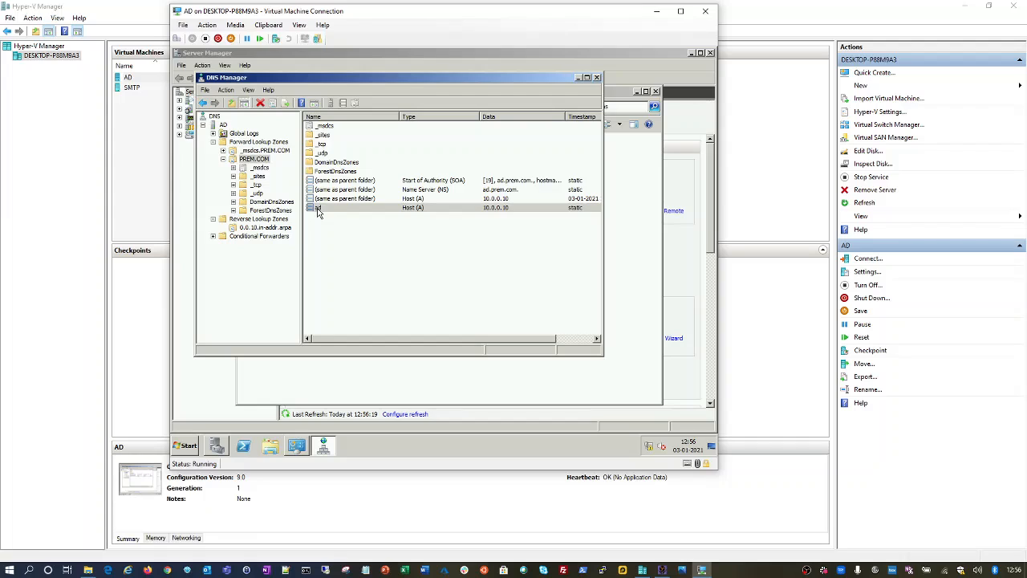
{"action": "double_click", "coordinate": [318, 209]}
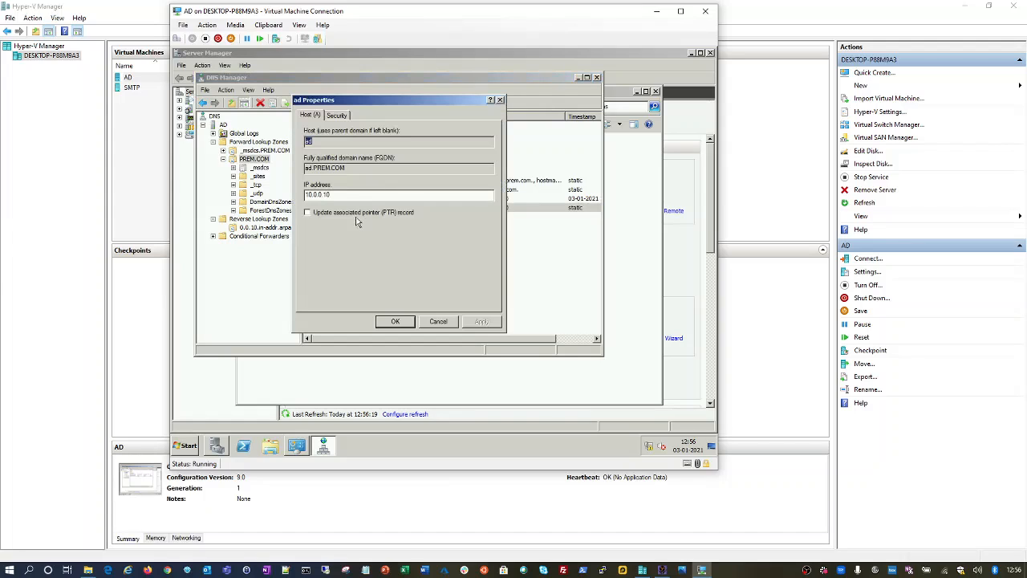
{"action": "left_click", "coordinate": [481, 321]}
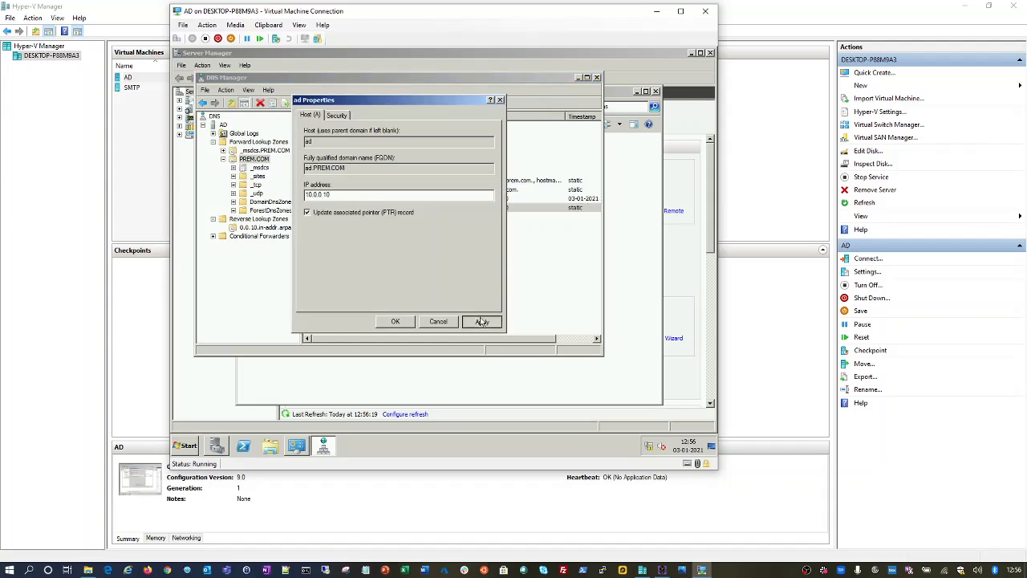
{"action": "left_click", "coordinate": [398, 323]}
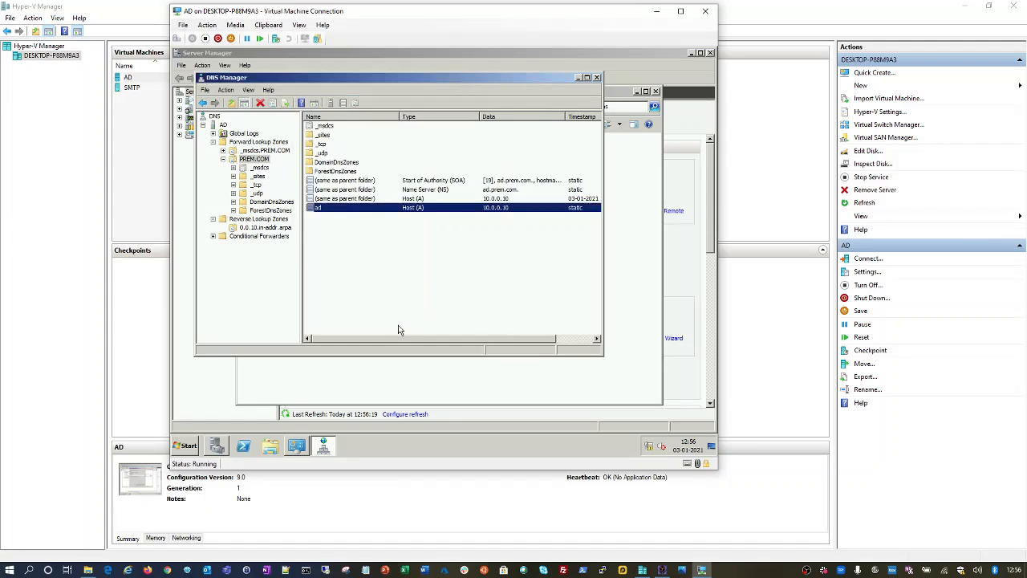
Refresh the 0.0.10.in-addr.arpa reverse lookup zone and check the properties of the pointer record for 10.0.0.10.
{"action": "left_click", "coordinate": [267, 228]}
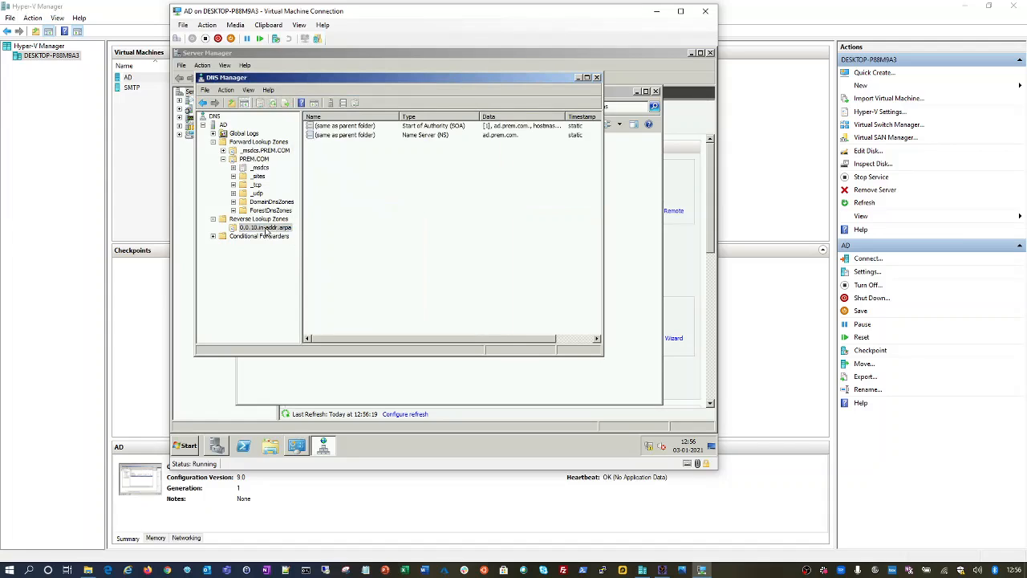
{"action": "left_click", "coordinate": [273, 104]}
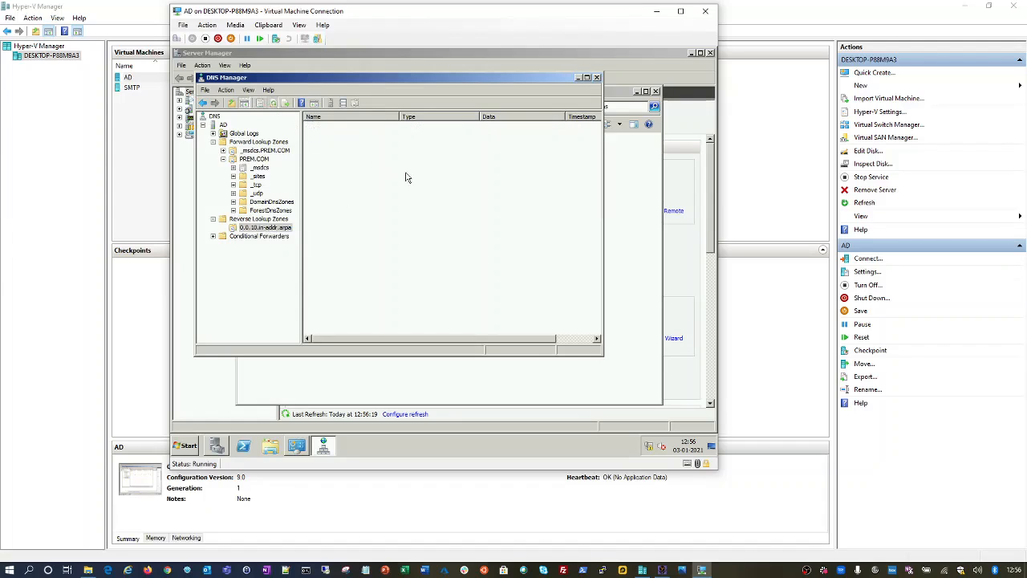
{"action": "left_click", "coordinate": [331, 145]}
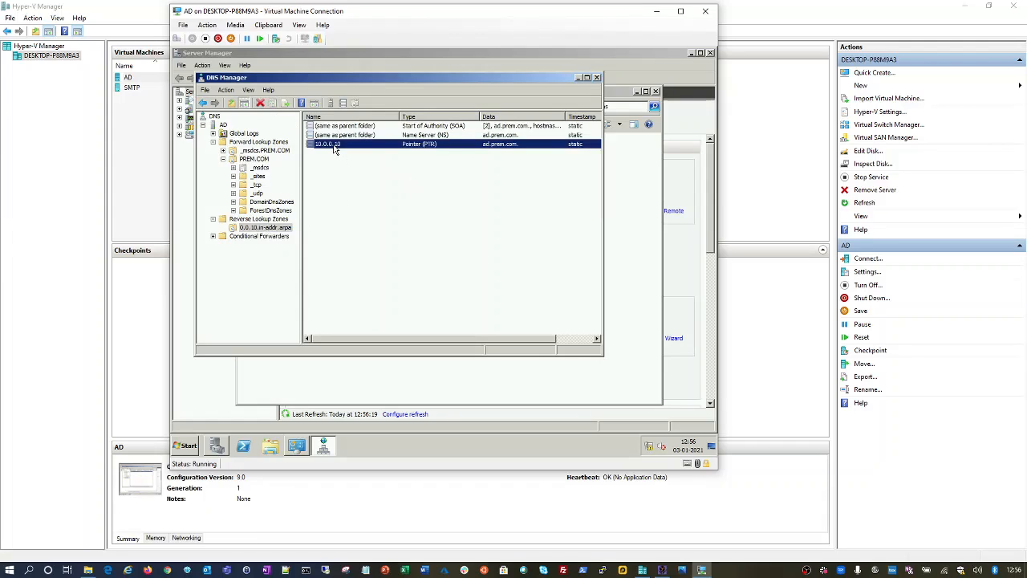
{"action": "double_click", "coordinate": [335, 149]}
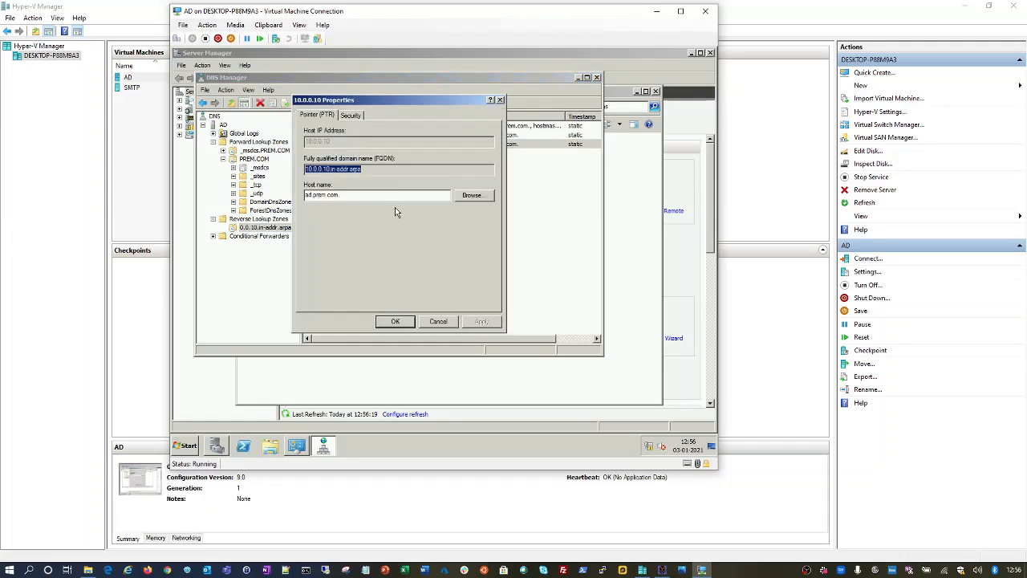
{"action": "left_click", "coordinate": [500, 101]}
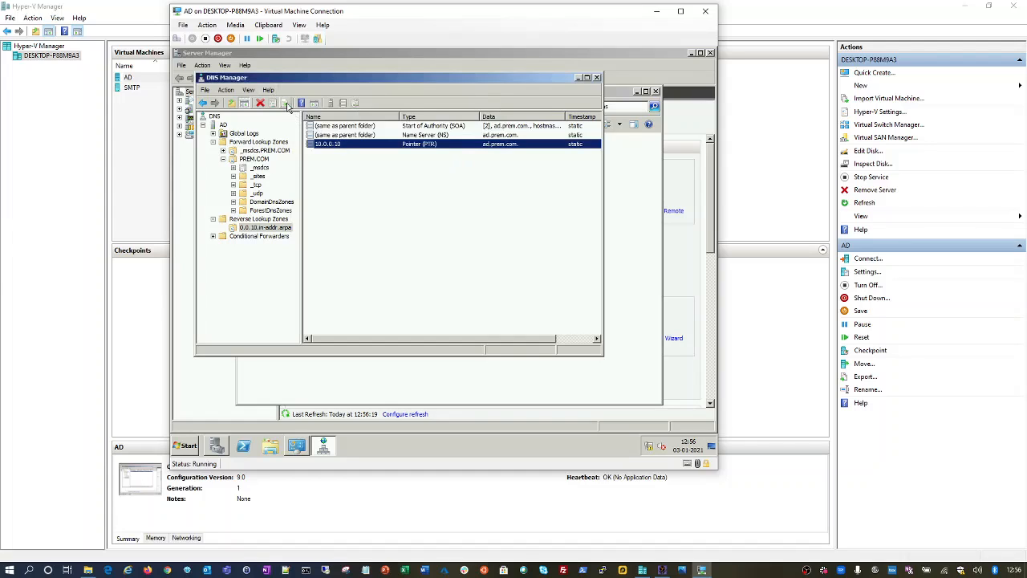
Restart the DNS service on server AD.
{"action": "left_click", "coordinate": [225, 127]}
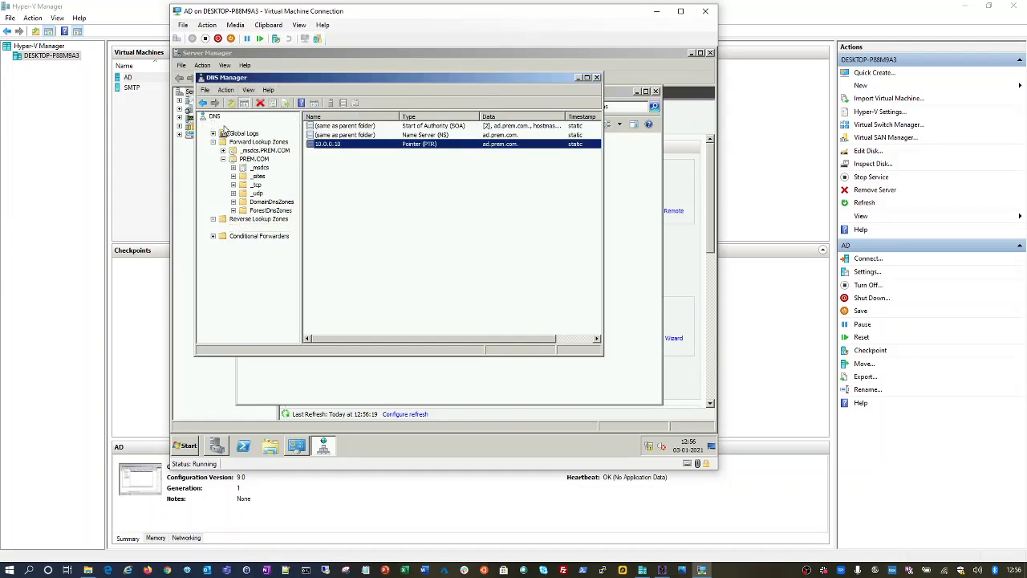
{"action": "right_click", "coordinate": [224, 128]}
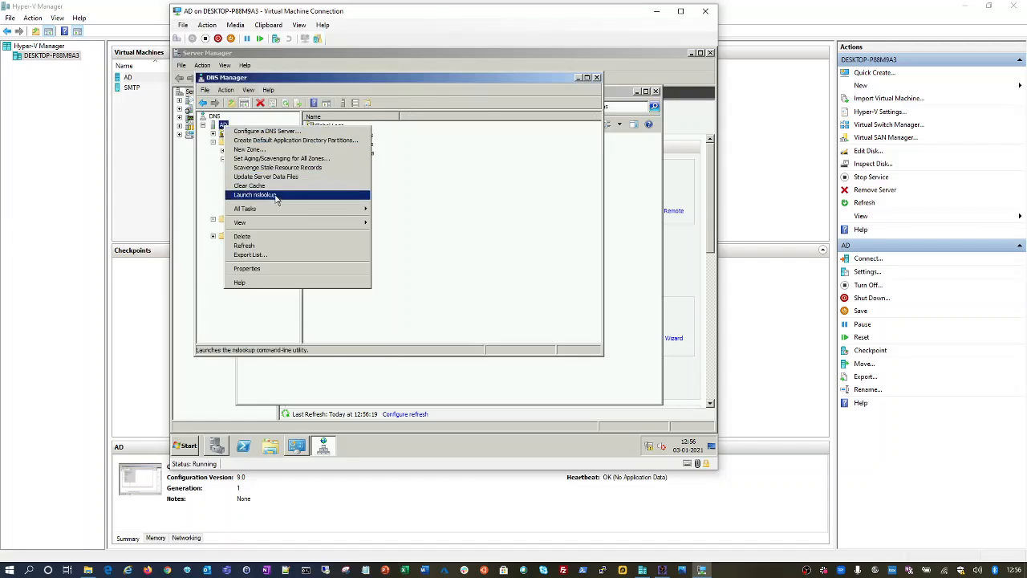
{"action": "mouse_move", "coordinate": [278, 210]}
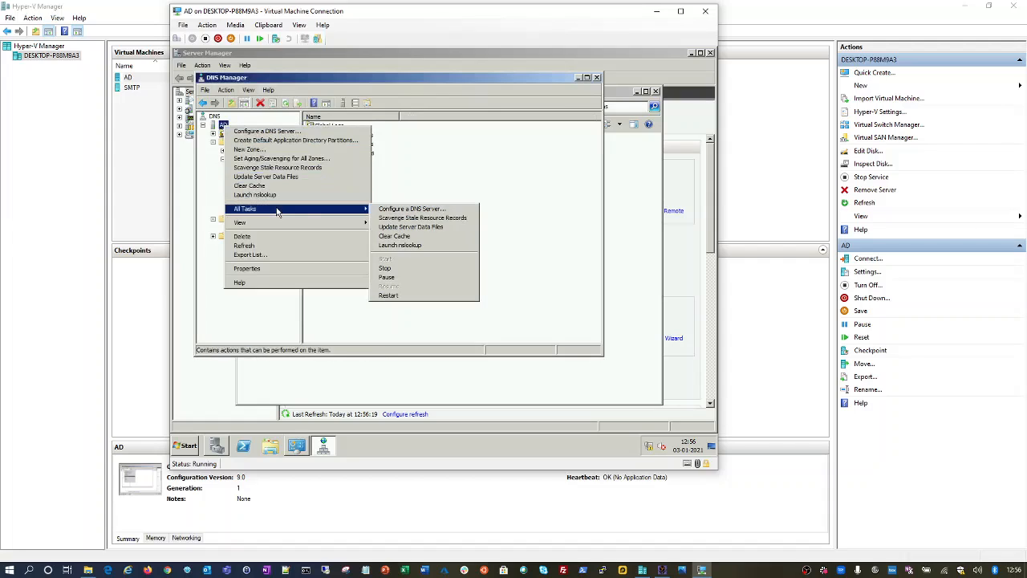
{"action": "left_click", "coordinate": [401, 297]}
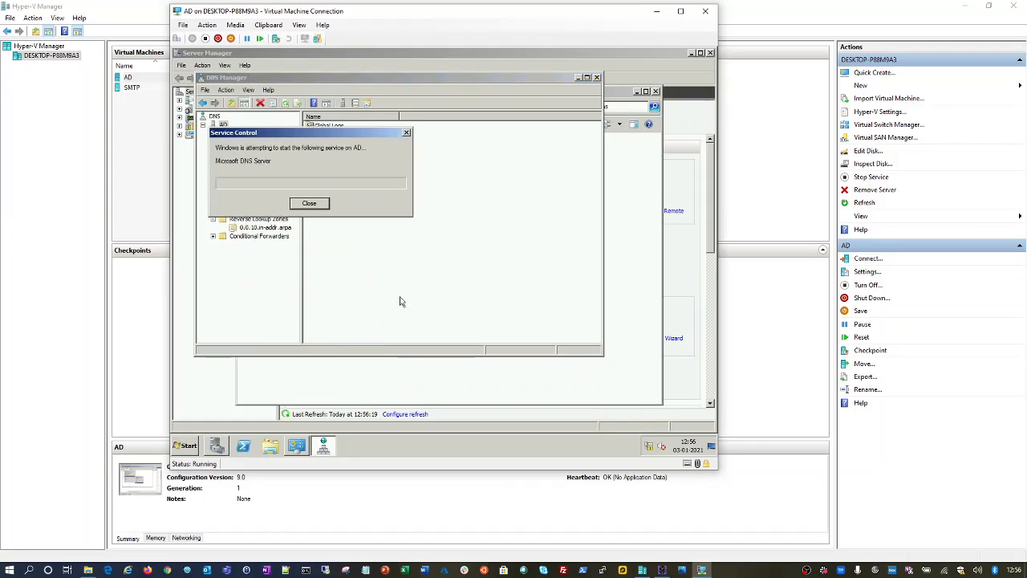
Start nslookup in a Command Prompt and check the default DNS server's name and address.
{"action": "left_click", "coordinate": [184, 451]}
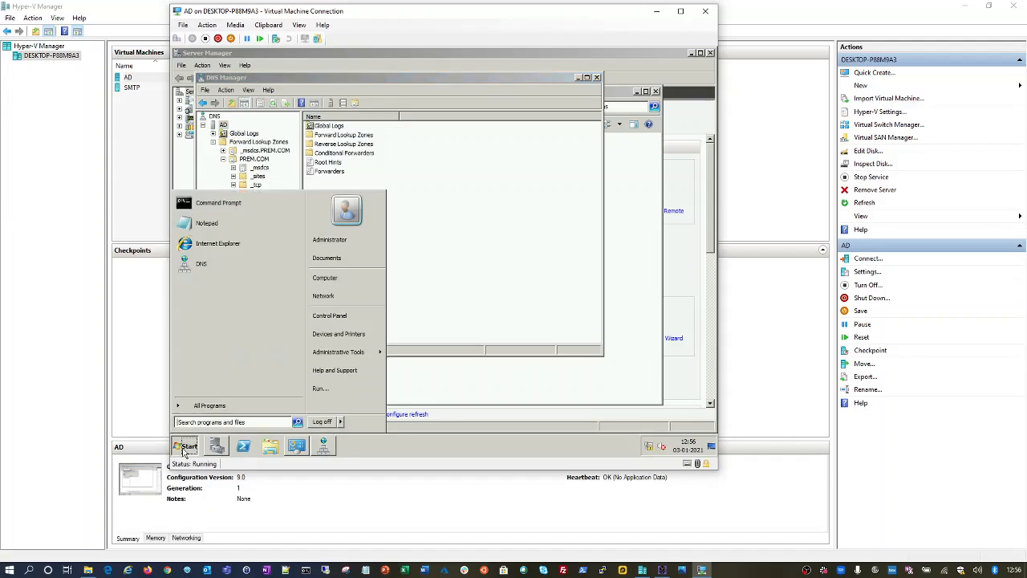
{"action": "left_click", "coordinate": [244, 210]}
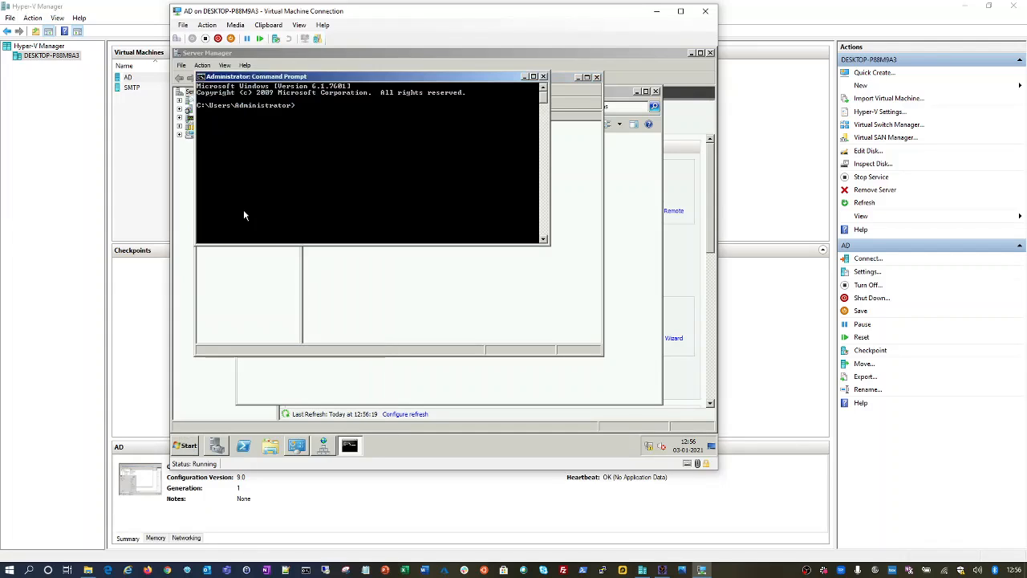
{"action": "type", "text": "nsloo"}
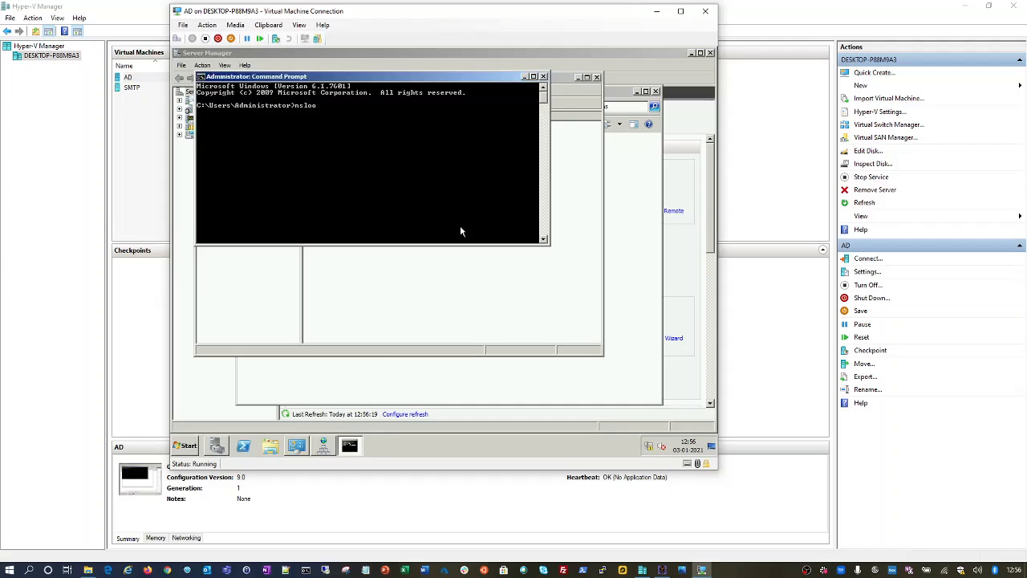
{"action": "type", "text": "kup"}
{"action": "key", "text": "Return"}
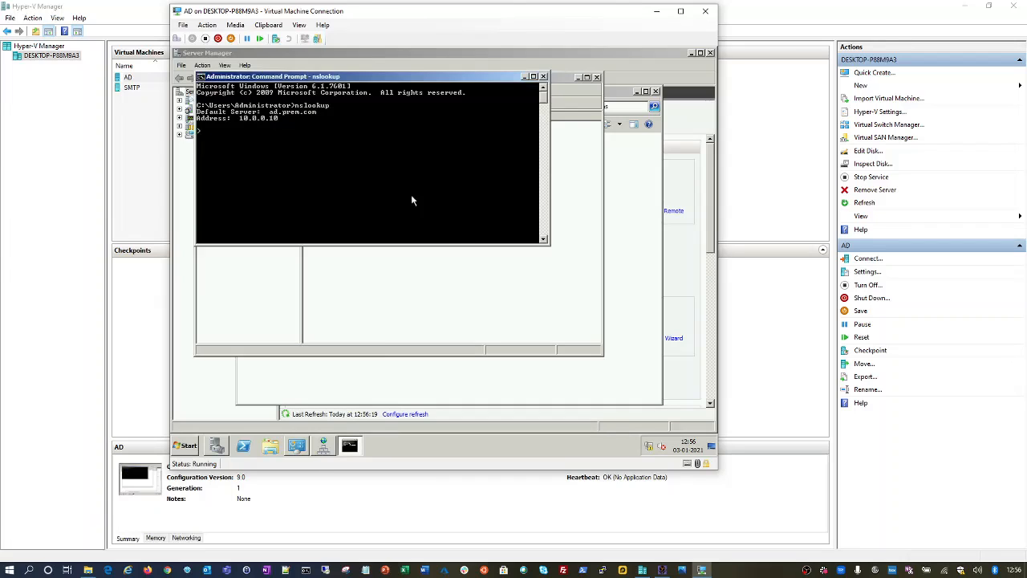
{"action": "right_click", "coordinate": [228, 119]}
{"action": "left_click", "coordinate": [240, 120]}
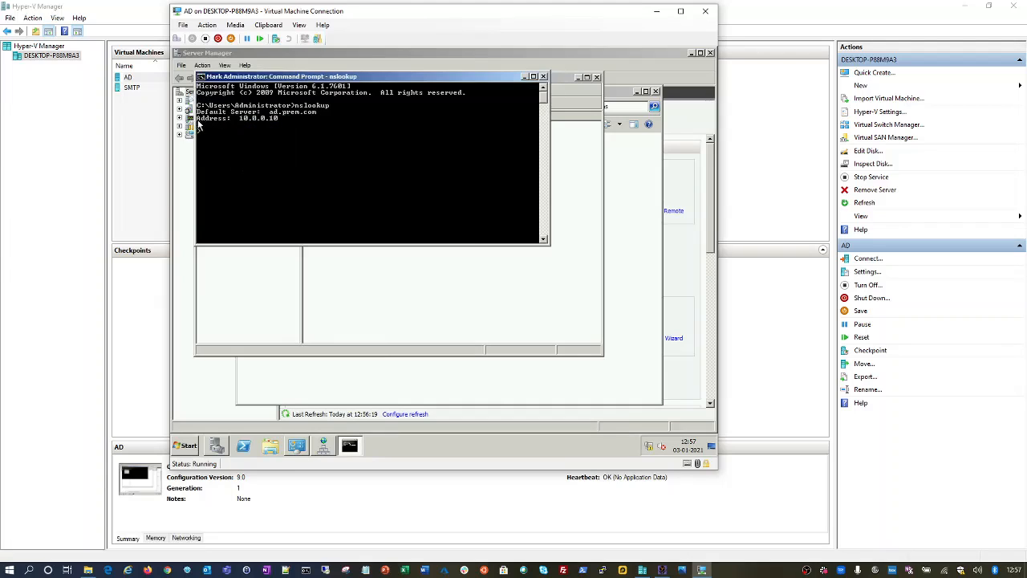
{"action": "left_click_drag", "start_coordinate": [198, 120], "coordinate": [281, 122]}
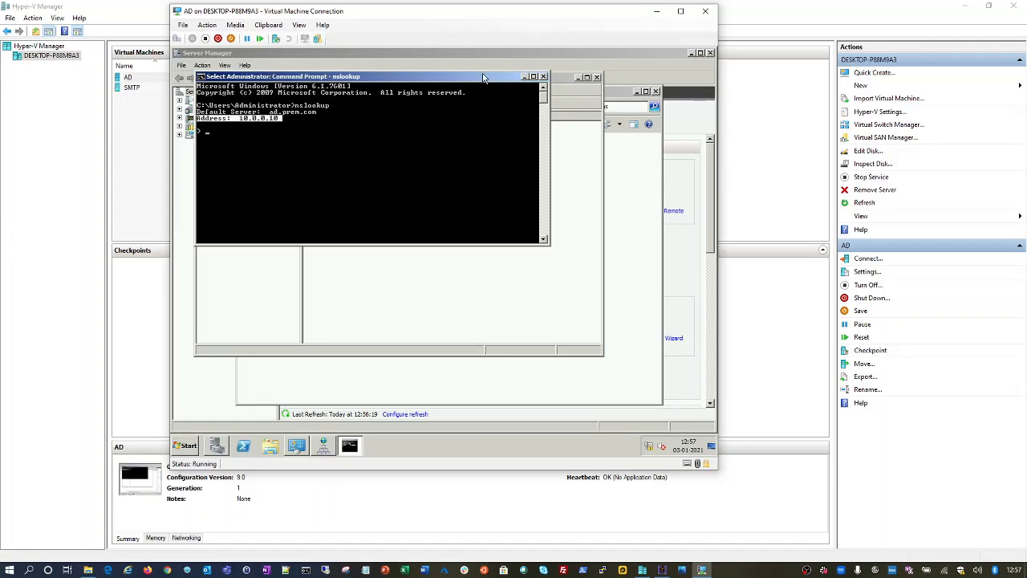
Query the host name ad in nslookup to test forward name resolution.
{"action": "left_click_drag", "start_coordinate": [483, 77], "coordinate": [558, 137]}
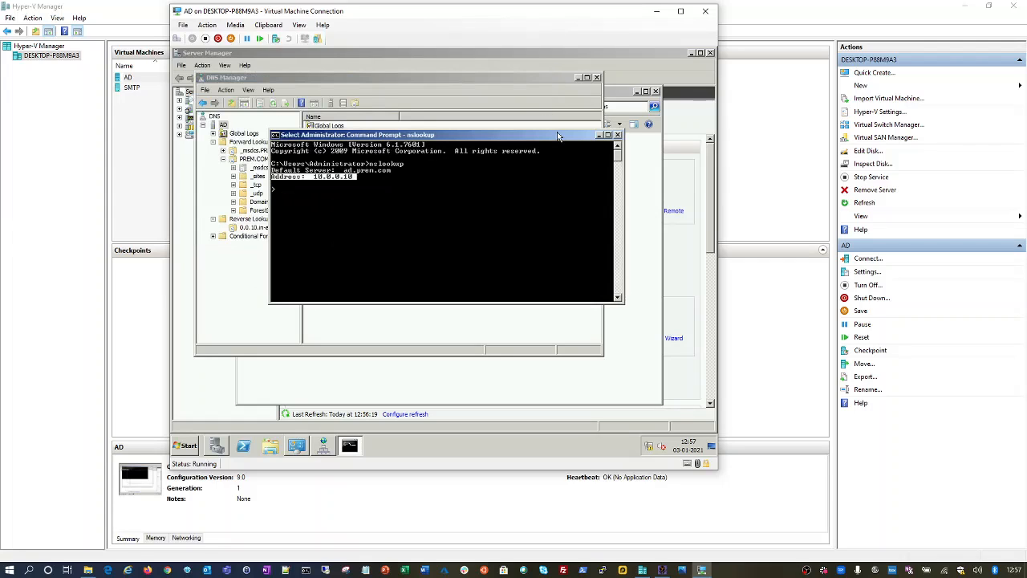
{"action": "key", "text": "Return"}
{"action": "type", "text": "ad"}
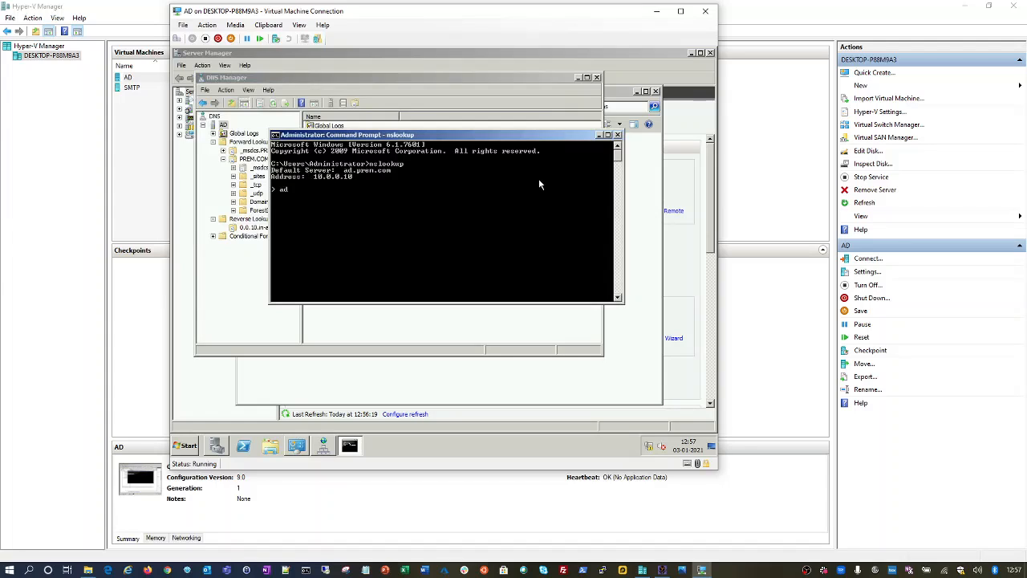
{"action": "key", "text": "Return"}
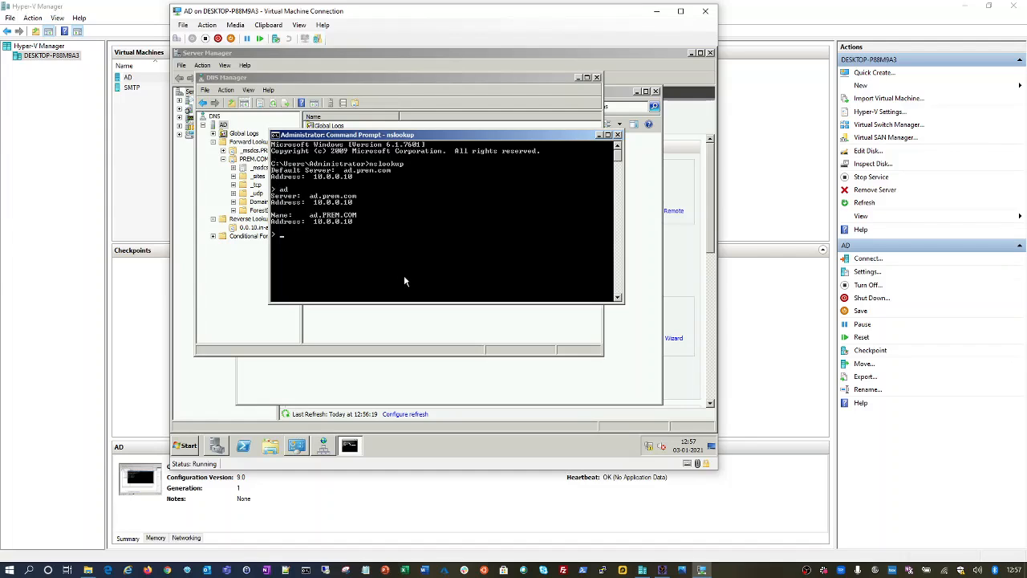
Open Active Directory Users and Computers, expand the PREM.COM domain and turn on Advanced Features.
{"action": "left_click", "coordinate": [183, 447]}
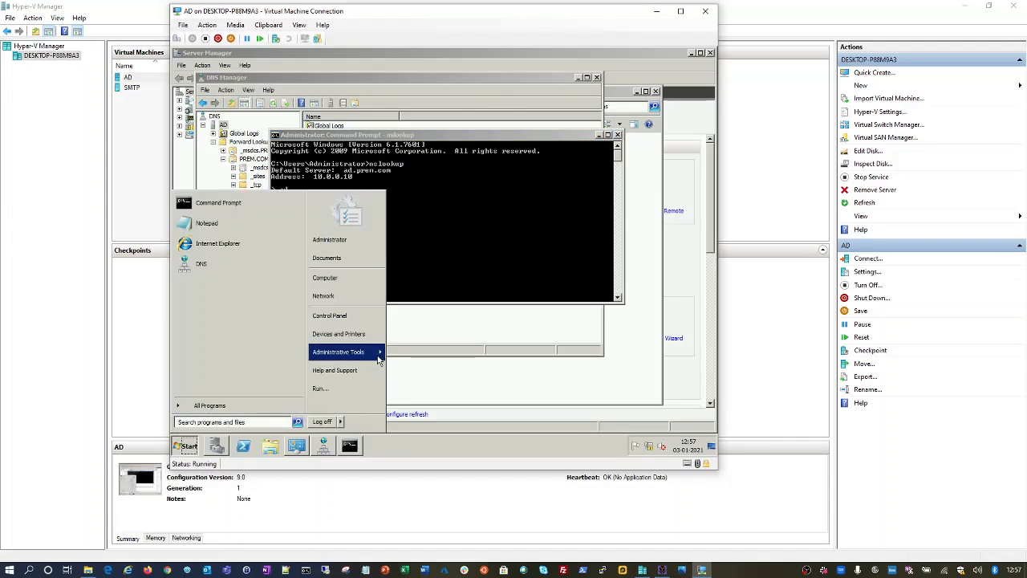
{"action": "mouse_move", "coordinate": [379, 361]}
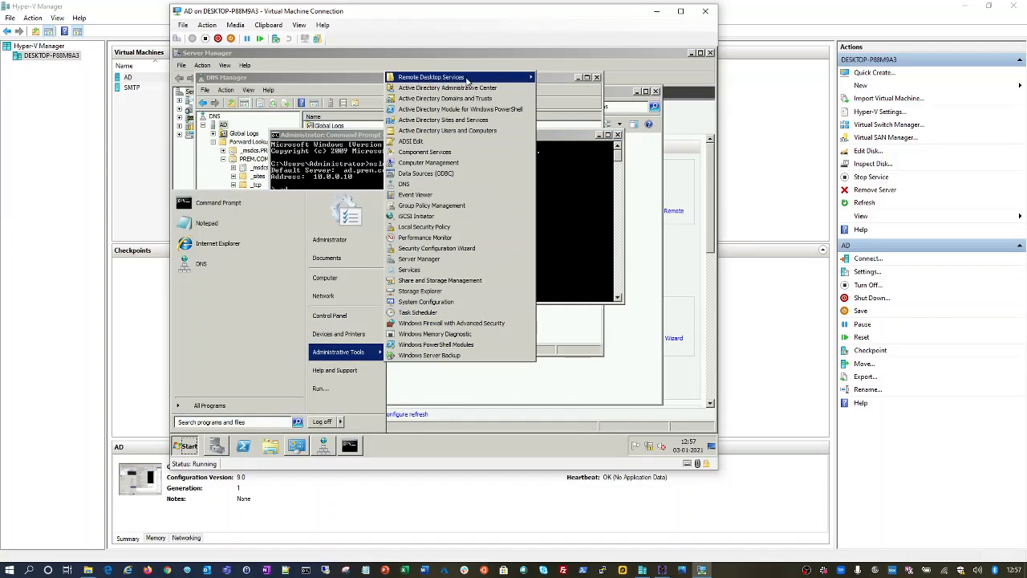
{"action": "left_click", "coordinate": [489, 131]}
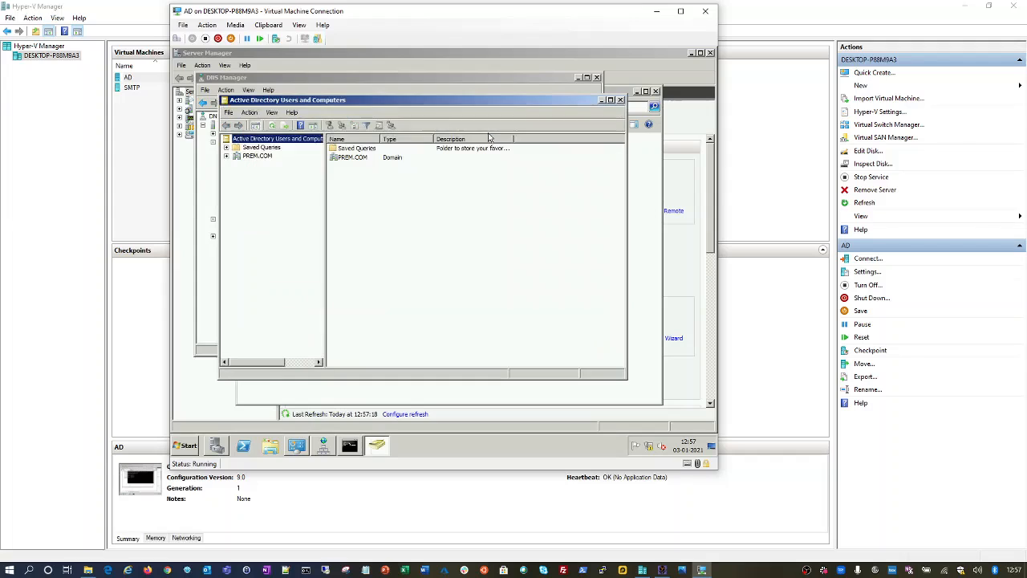
{"action": "left_click", "coordinate": [258, 156]}
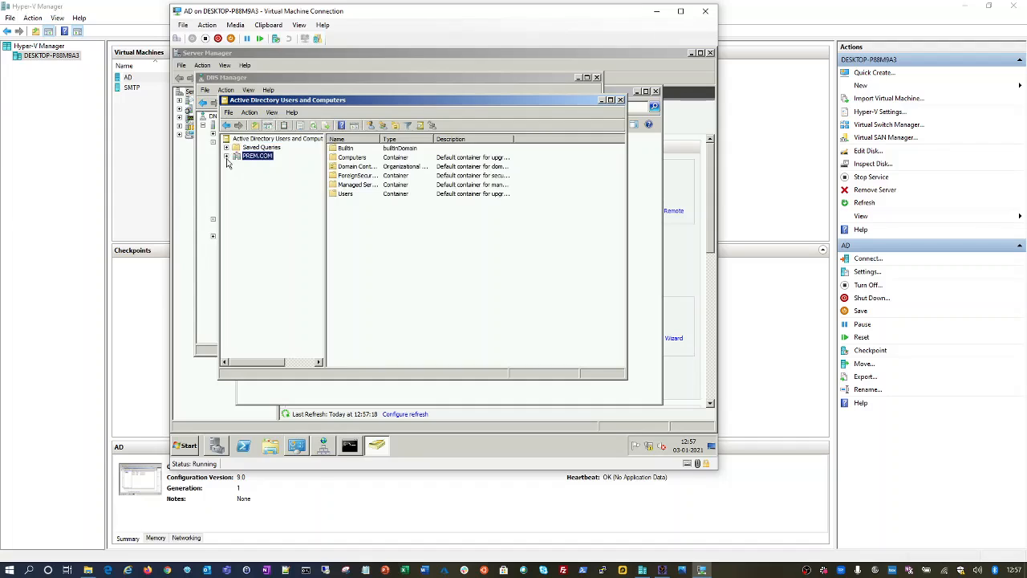
{"action": "left_click", "coordinate": [226, 156]}
{"action": "left_click", "coordinate": [272, 112]}
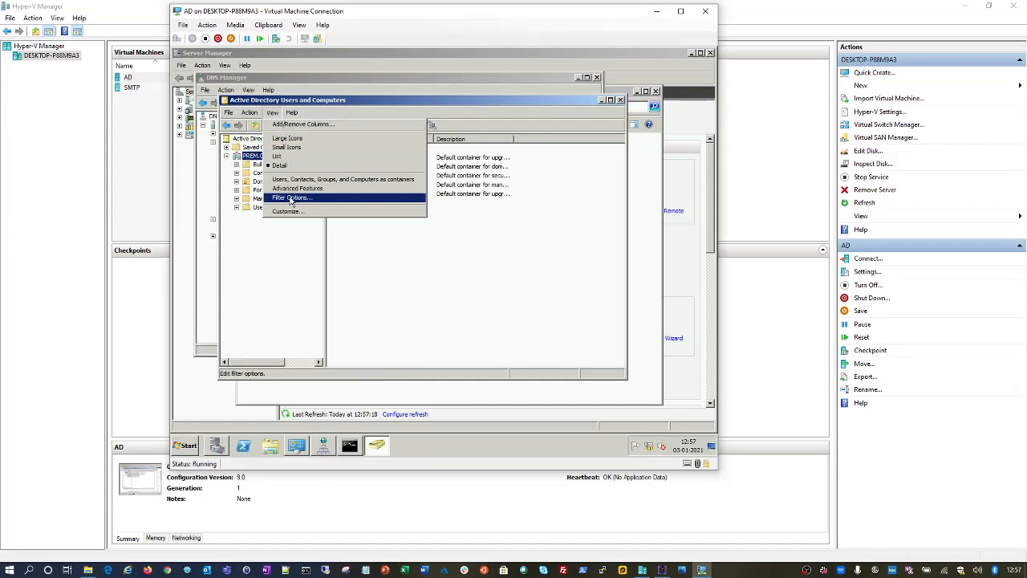
{"action": "left_click", "coordinate": [291, 190]}
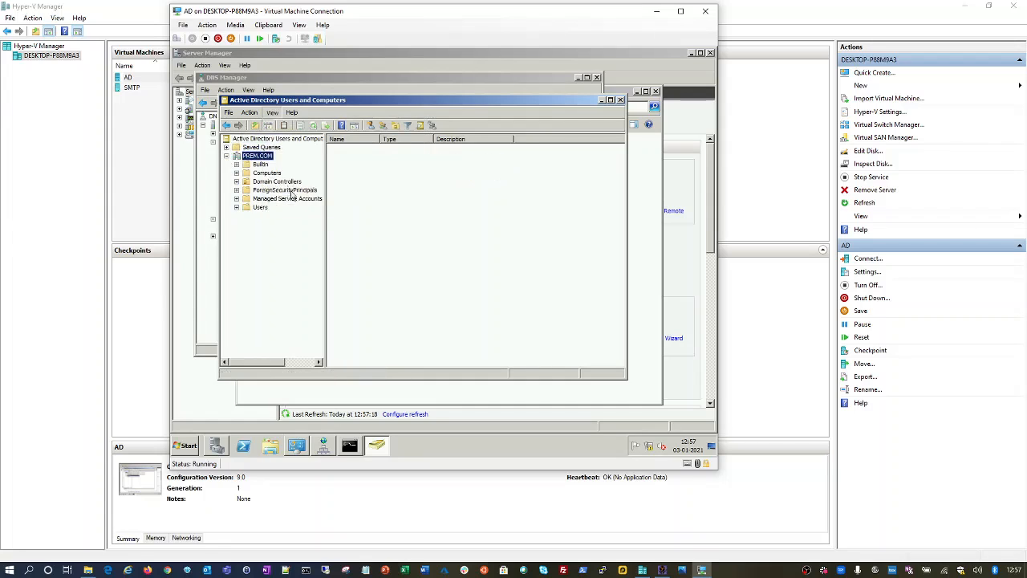
Examine the security groups in the Builtin container of PREM.COM, with the name column widened to fit.
{"action": "left_click", "coordinate": [261, 165]}
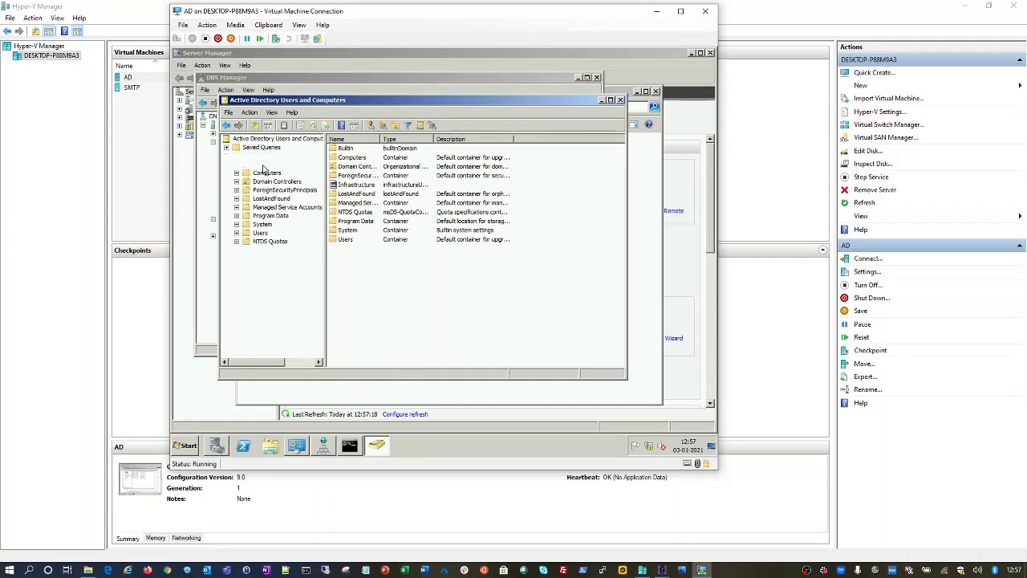
{"action": "double_click", "coordinate": [379, 138]}
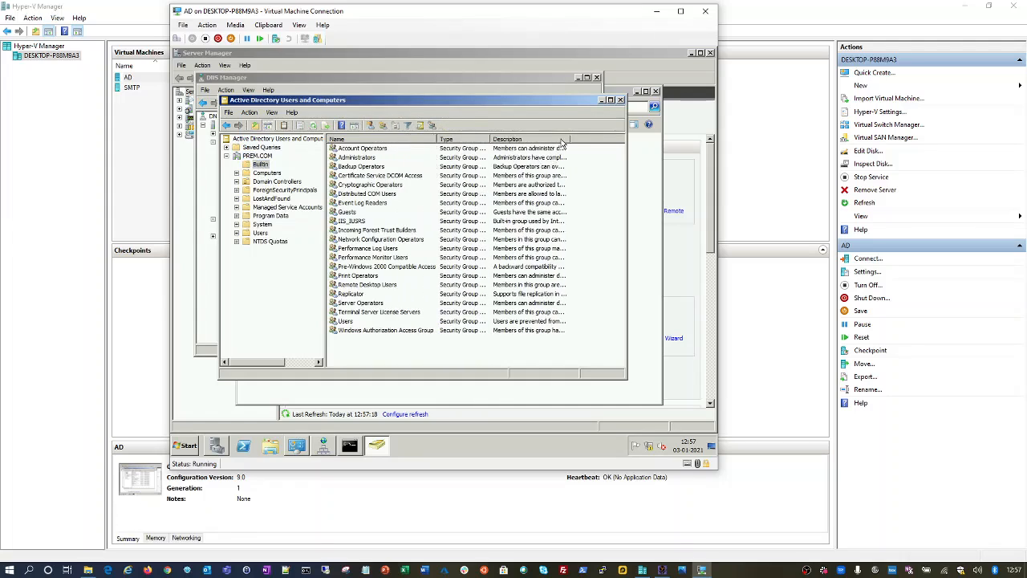
{"action": "left_click", "coordinate": [527, 150]}
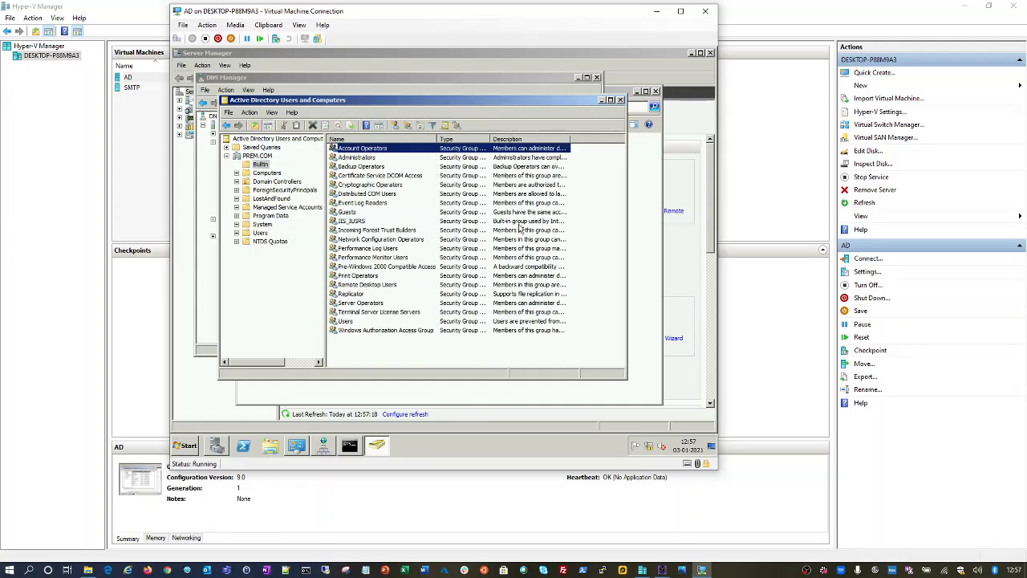
{"action": "left_click", "coordinate": [364, 158]}
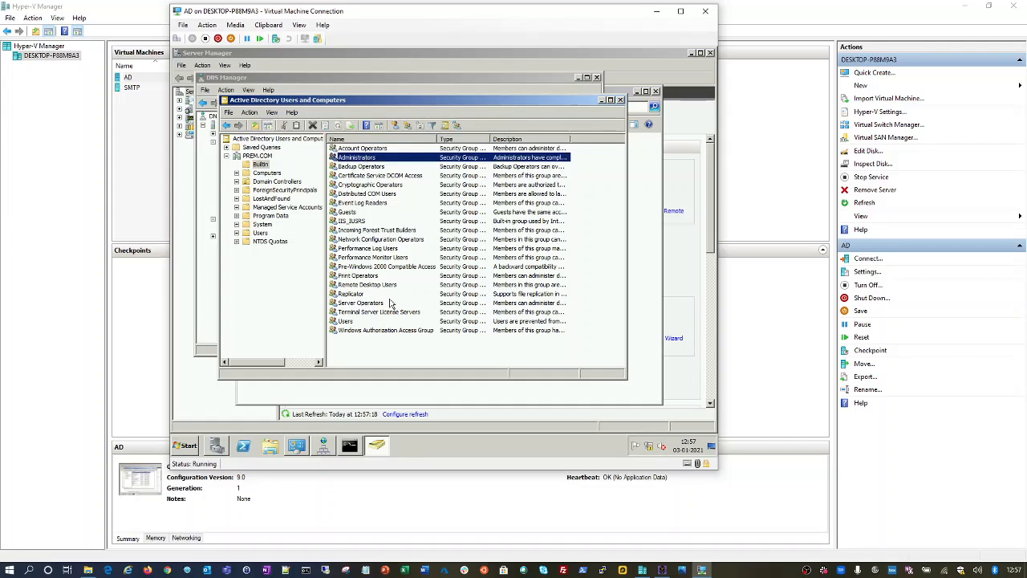
Examine the accounts and groups in the Users container with full names shown, and select the built-in Administrator account.
{"action": "left_click", "coordinate": [262, 232]}
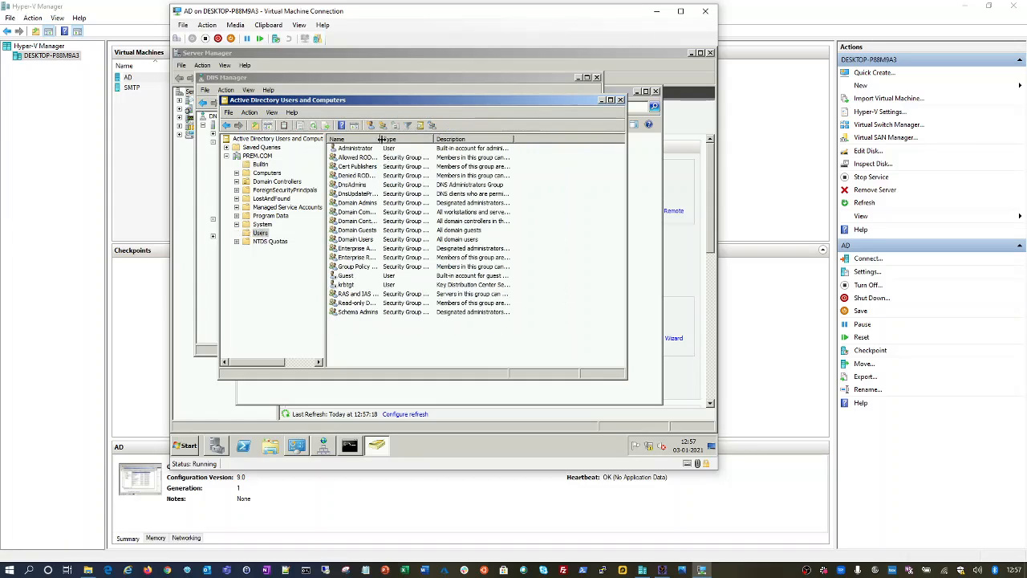
{"action": "double_click", "coordinate": [380, 139]}
{"action": "left_click", "coordinate": [366, 149]}
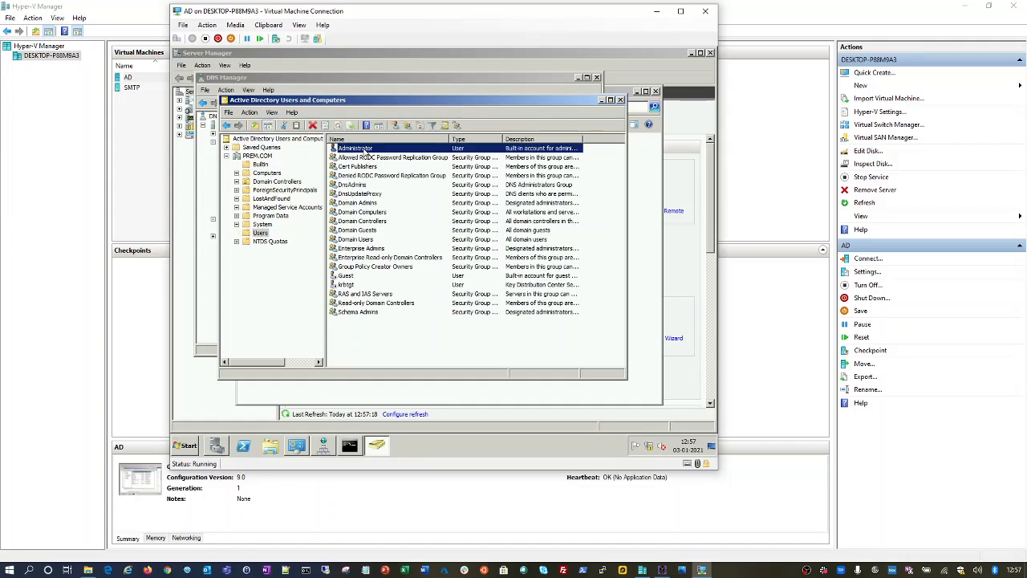
Examine the Domain Admins and Domain Computers groups in the Users container and the security groups in the Builtin container.
{"action": "left_click", "coordinate": [361, 205]}
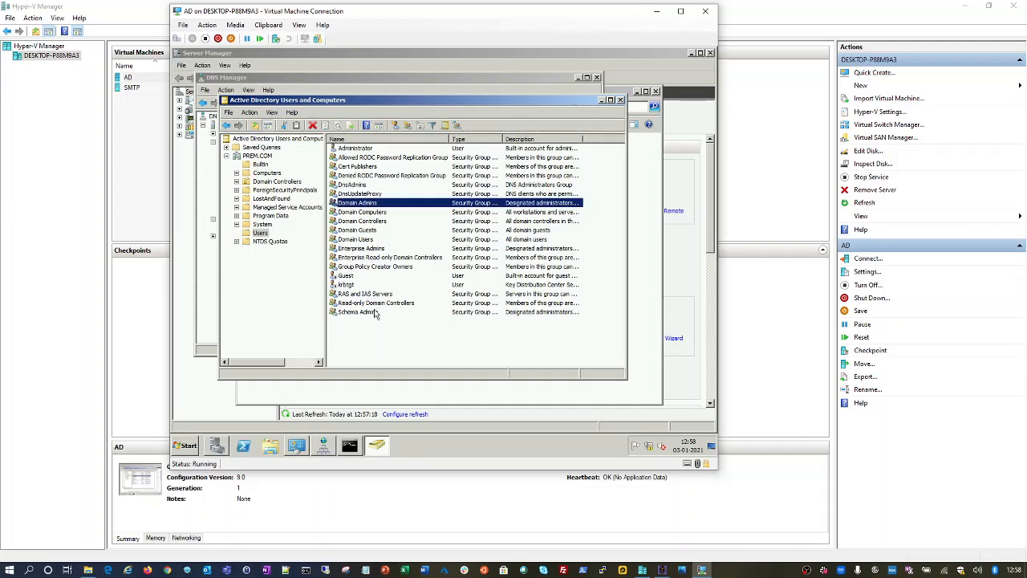
{"action": "left_click", "coordinate": [363, 222]}
{"action": "left_click", "coordinate": [361, 213]}
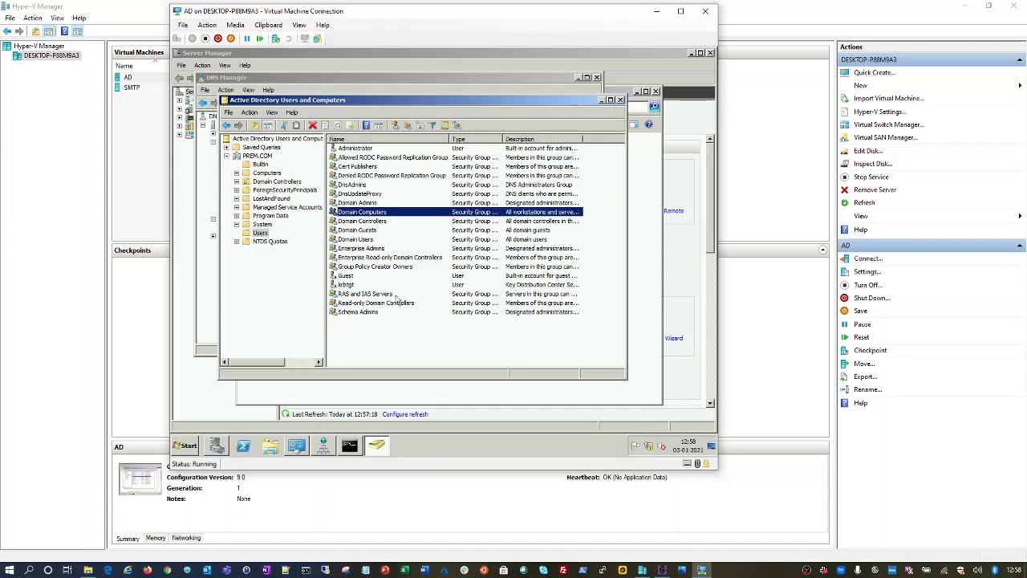
{"action": "left_click", "coordinate": [258, 165]}
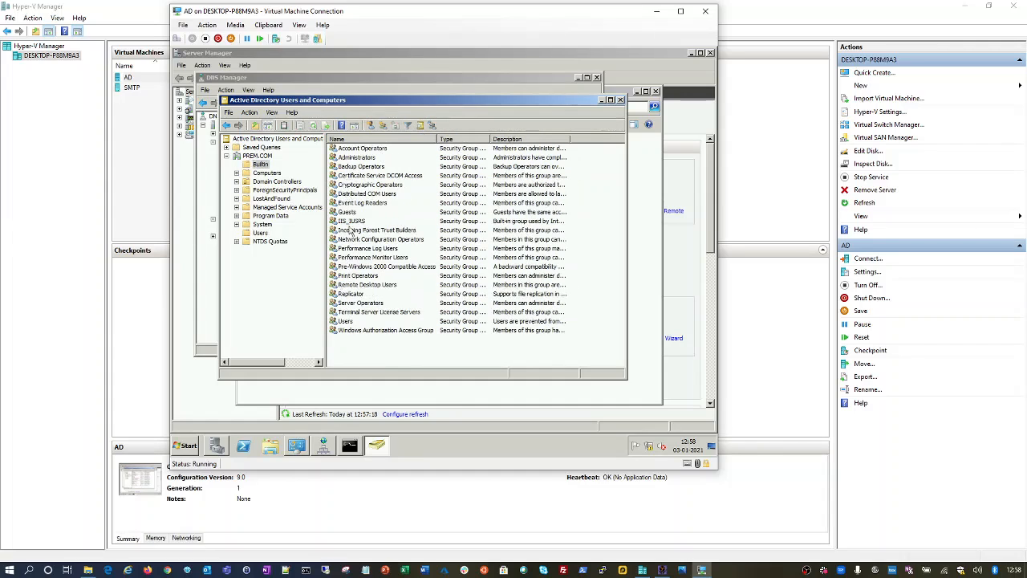
{"action": "left_click", "coordinate": [376, 330]}
{"action": "left_click", "coordinate": [374, 176]}
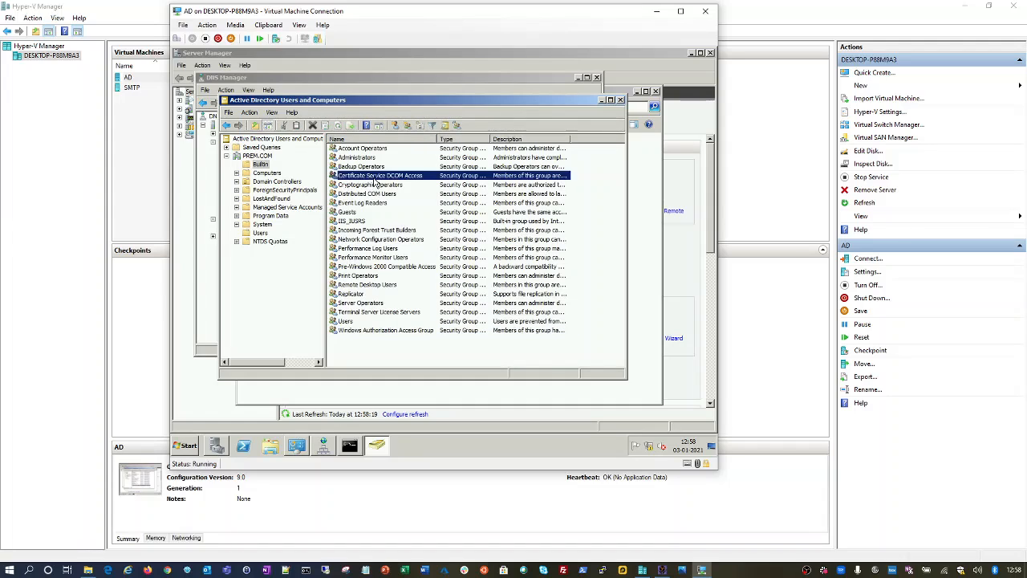
Create an organizational unit named People directly under the PREM.COM domain, keeping its protection from accidental deletion on.
{"action": "left_click", "coordinate": [258, 155]}
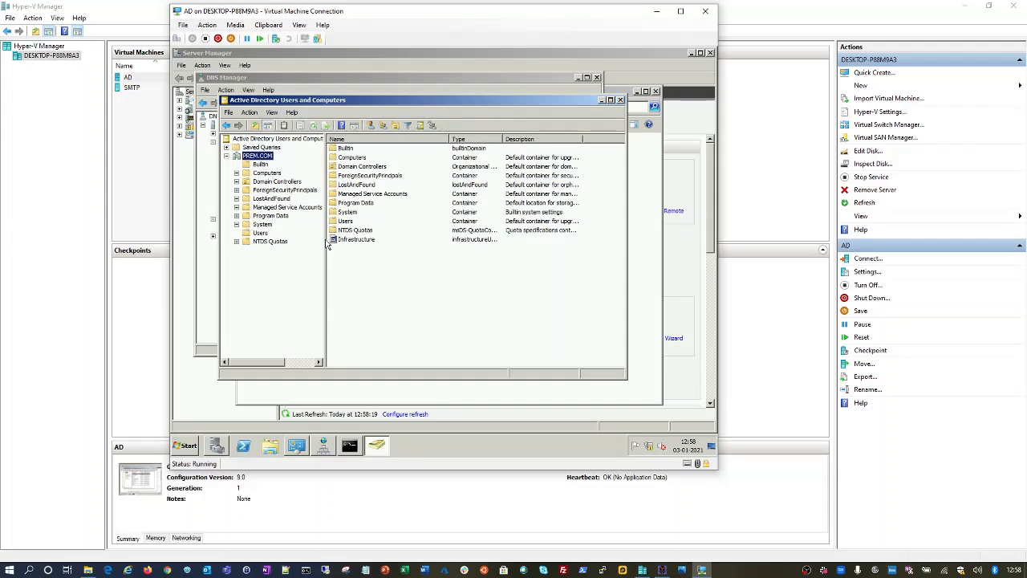
{"action": "right_click", "coordinate": [258, 156]}
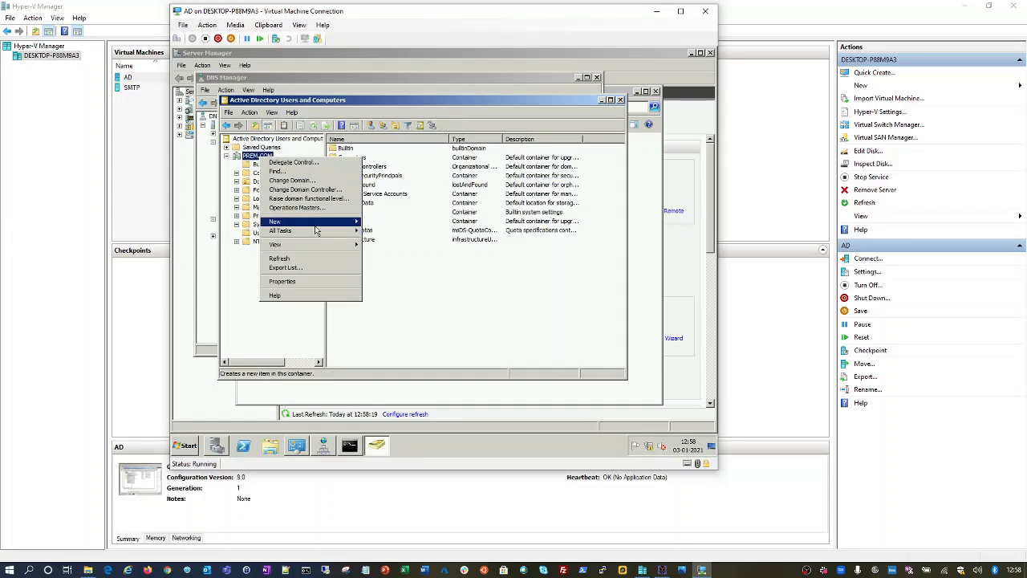
{"action": "mouse_move", "coordinate": [321, 222]}
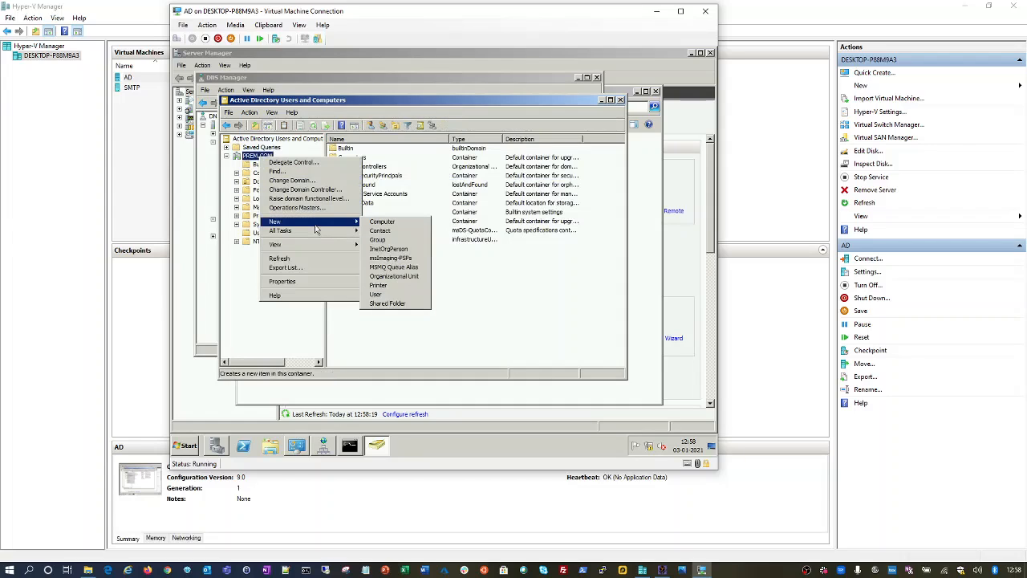
{"action": "left_click", "coordinate": [393, 277]}
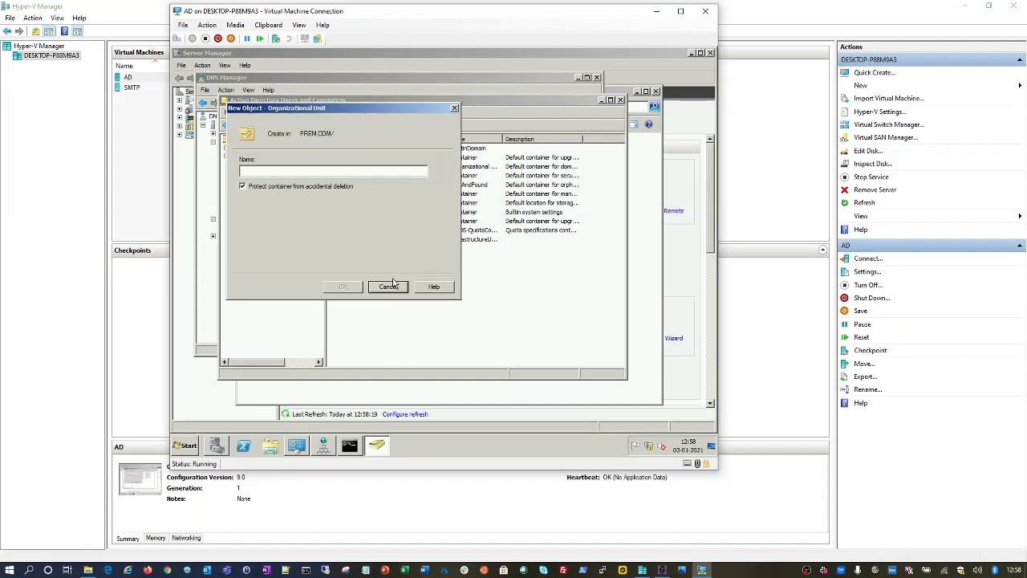
{"action": "type", "text": "People"}
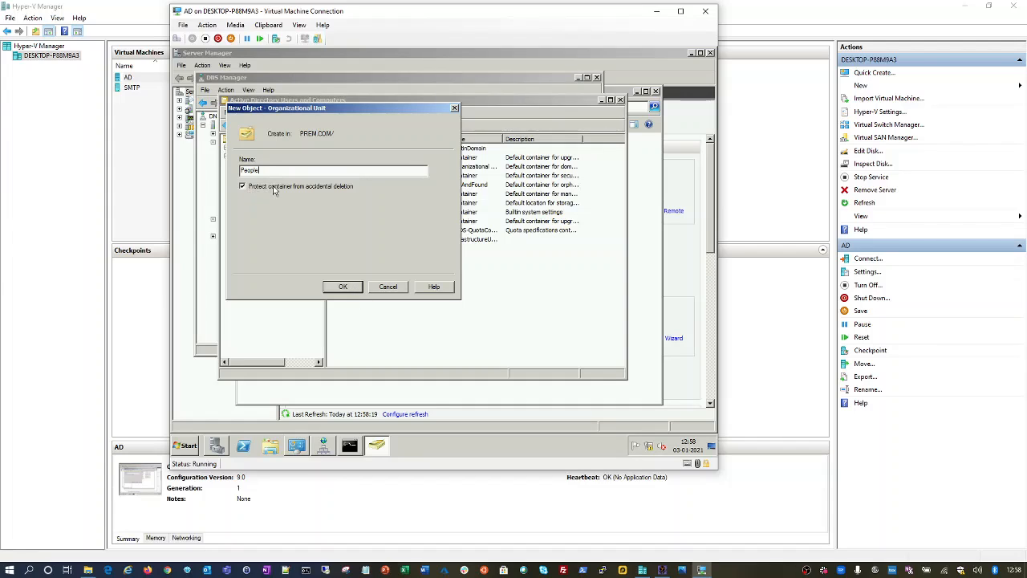
{"action": "left_click", "coordinate": [348, 291]}
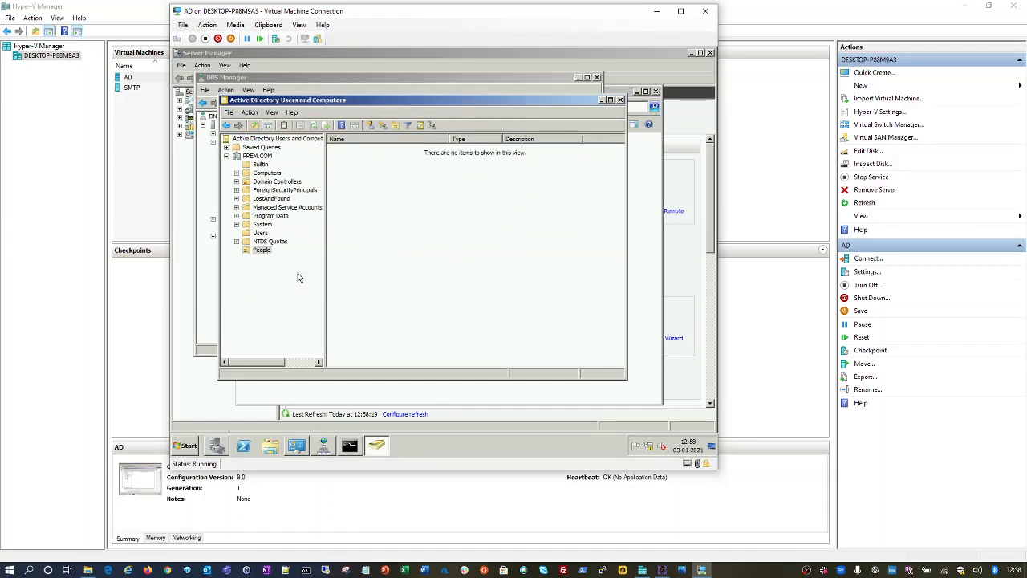
Try to delete the People organizational unit.
{"action": "right_click", "coordinate": [262, 250]}
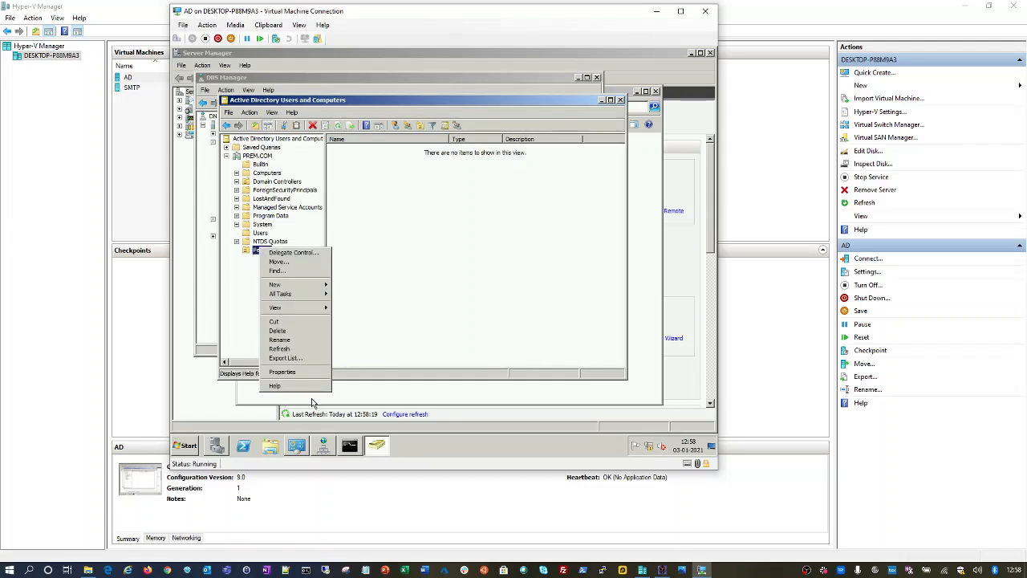
{"action": "left_click", "coordinate": [290, 334]}
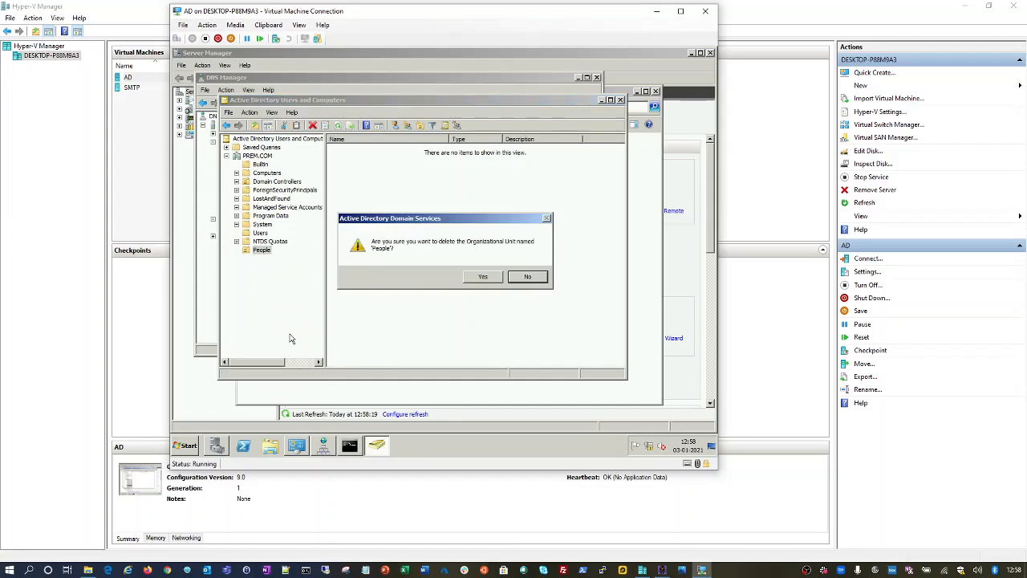
{"action": "left_click", "coordinate": [480, 277]}
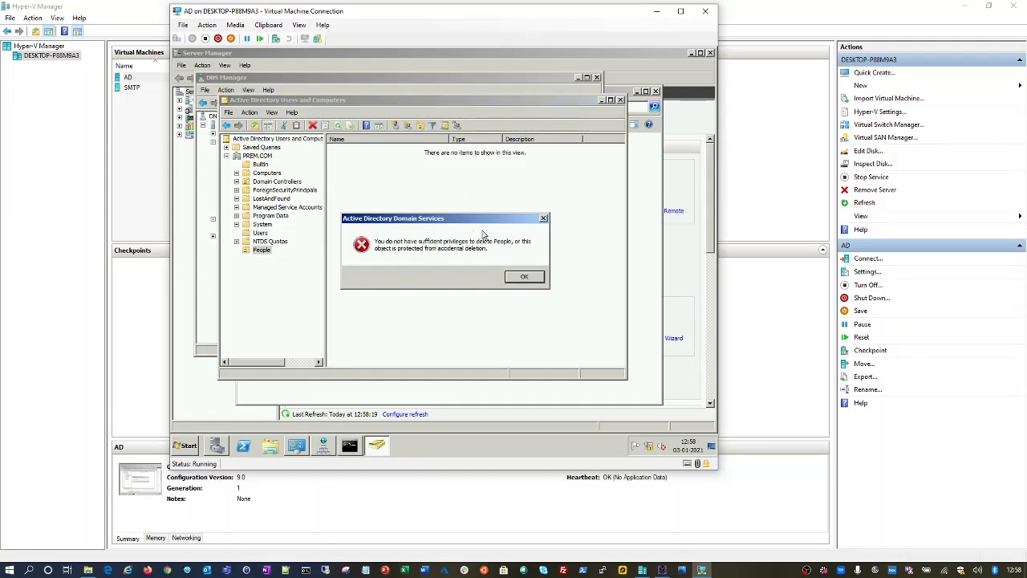
{"action": "left_click", "coordinate": [525, 278]}
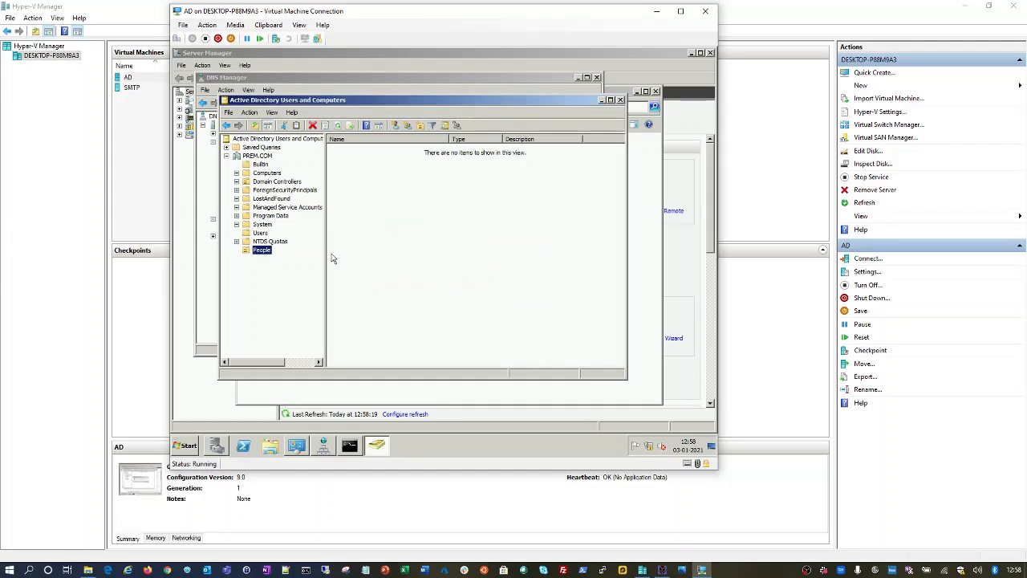
Check the accidental-deletion protection in the object properties of the People organizational unit, and leave the properties unchanged.
{"action": "right_click", "coordinate": [265, 251]}
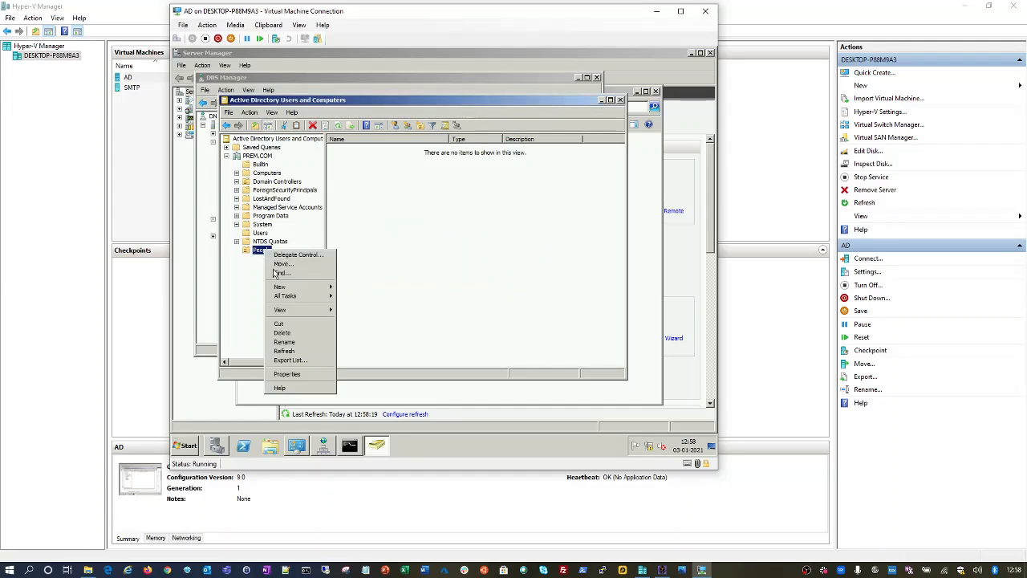
{"action": "left_click", "coordinate": [289, 375]}
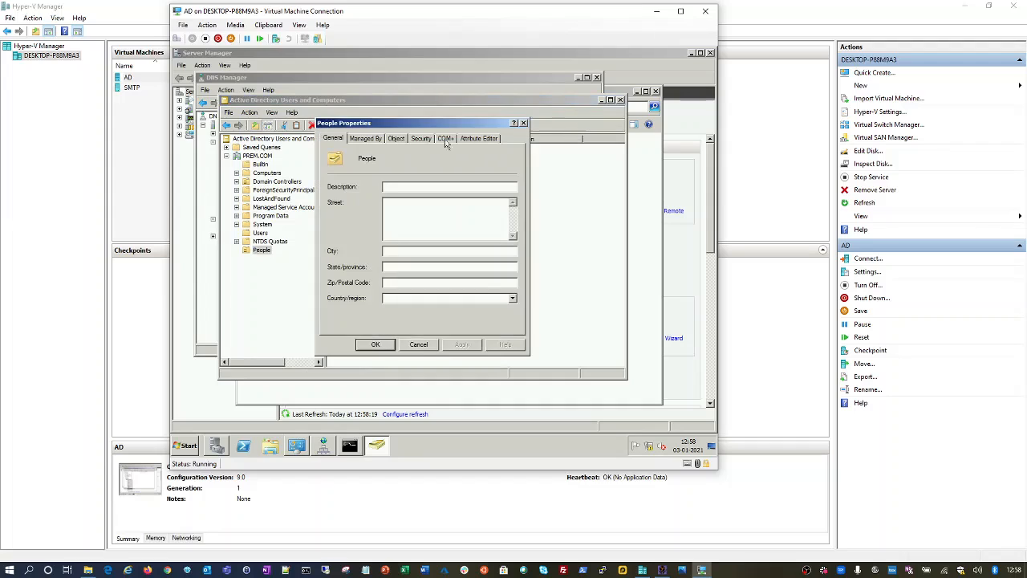
{"action": "left_click", "coordinate": [397, 138]}
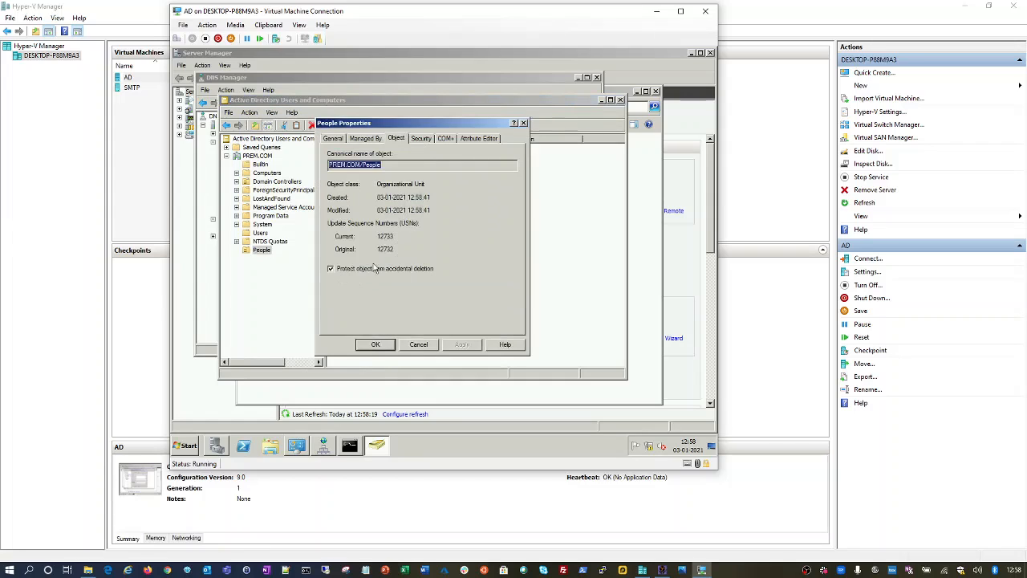
{"action": "left_click", "coordinate": [427, 346]}
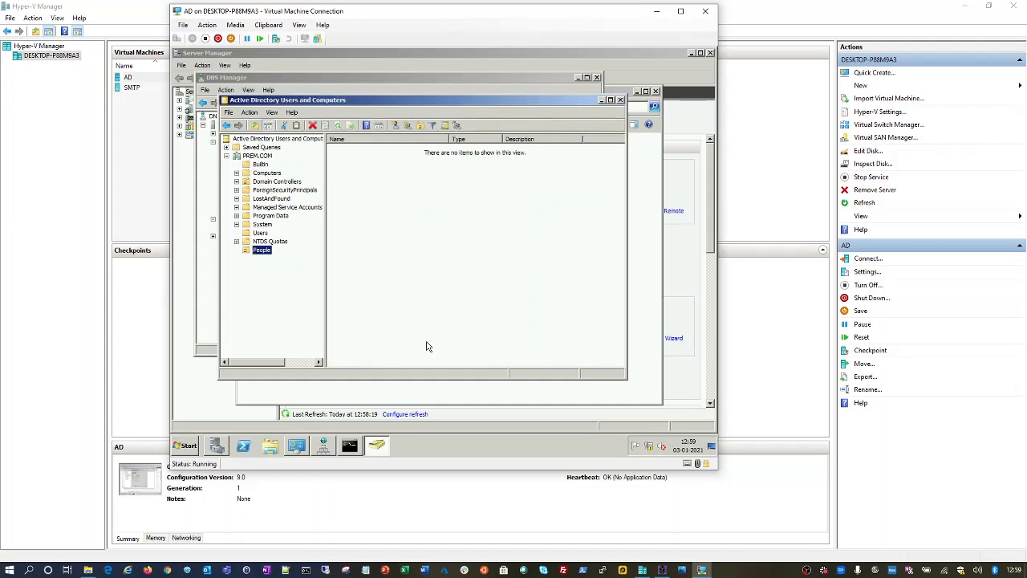
Review which types of new objects can be created inside the People organizational unit without creating one.
{"action": "right_click", "coordinate": [369, 188]}
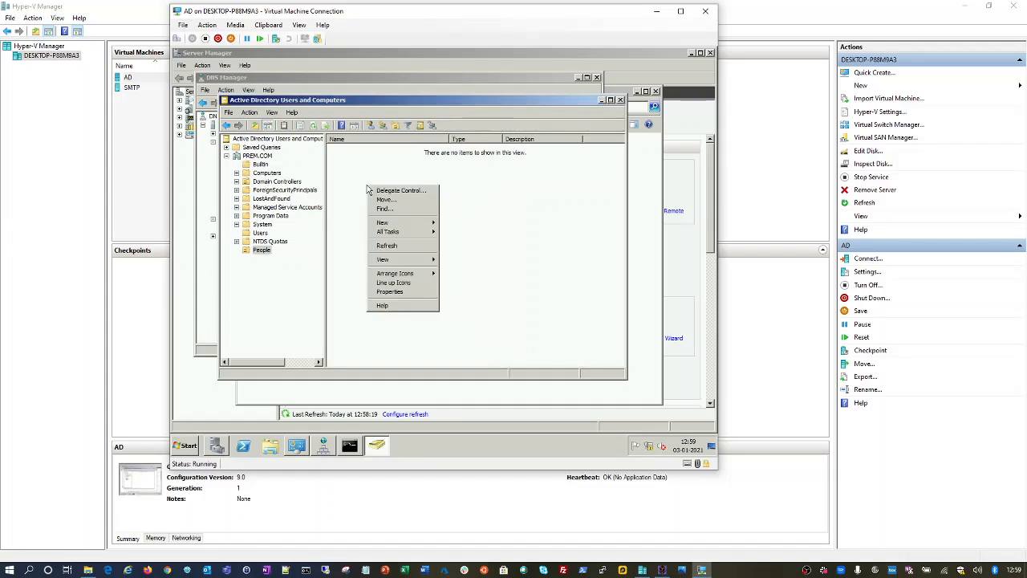
{"action": "mouse_move", "coordinate": [393, 223]}
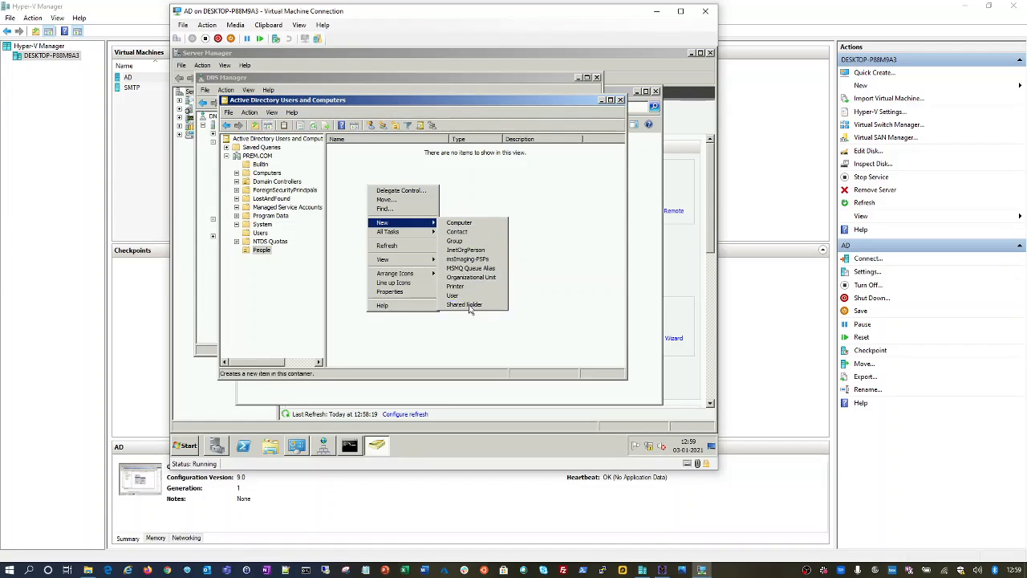
{"action": "left_click", "coordinate": [582, 310]}
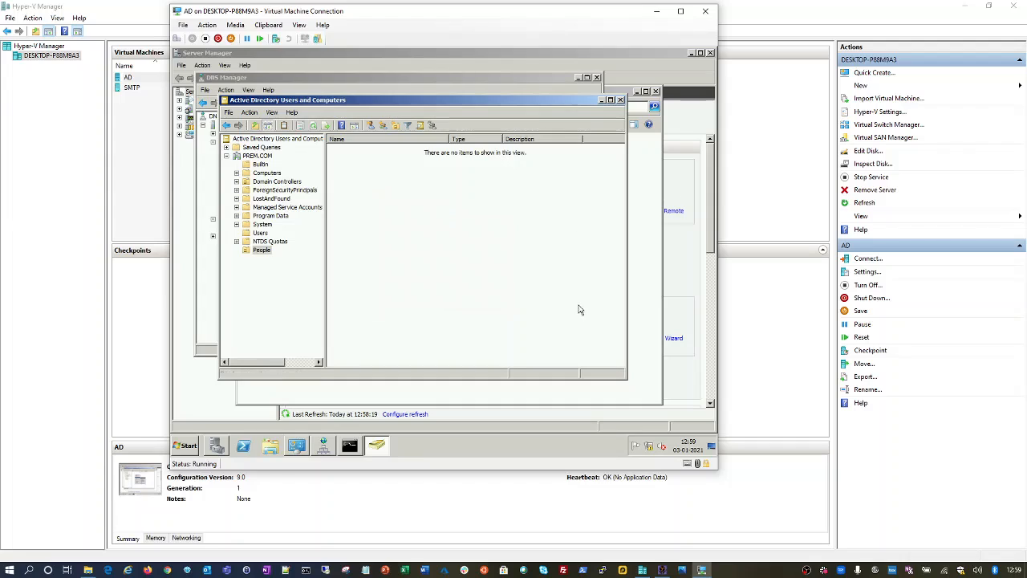
Look through the contents of the Computers, Domain Controllers, System, Users, People and Builtin containers of PREM.COM.
{"action": "left_click", "coordinate": [274, 175]}
{"action": "left_click", "coordinate": [278, 182]}
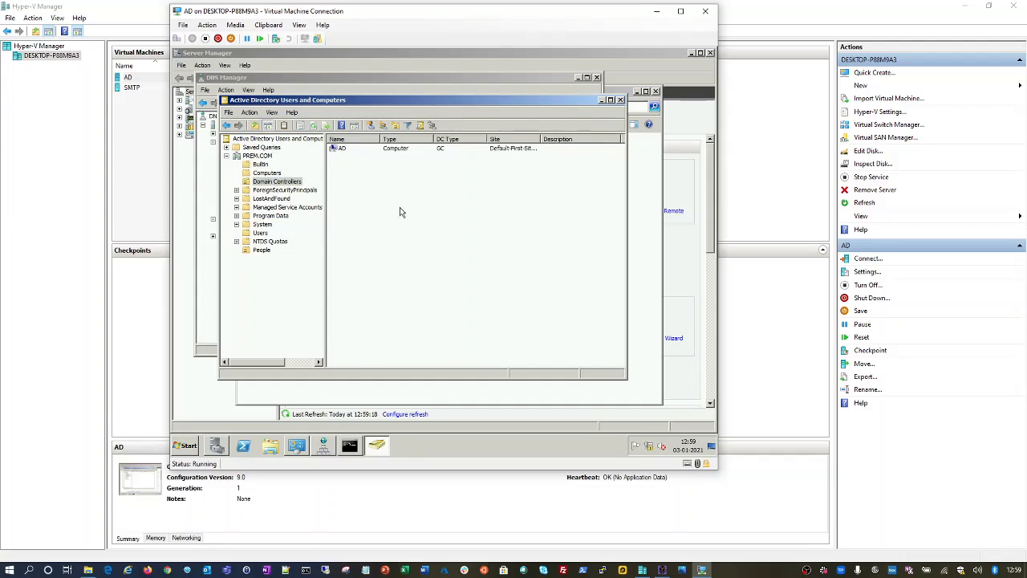
{"action": "double_click", "coordinate": [262, 225]}
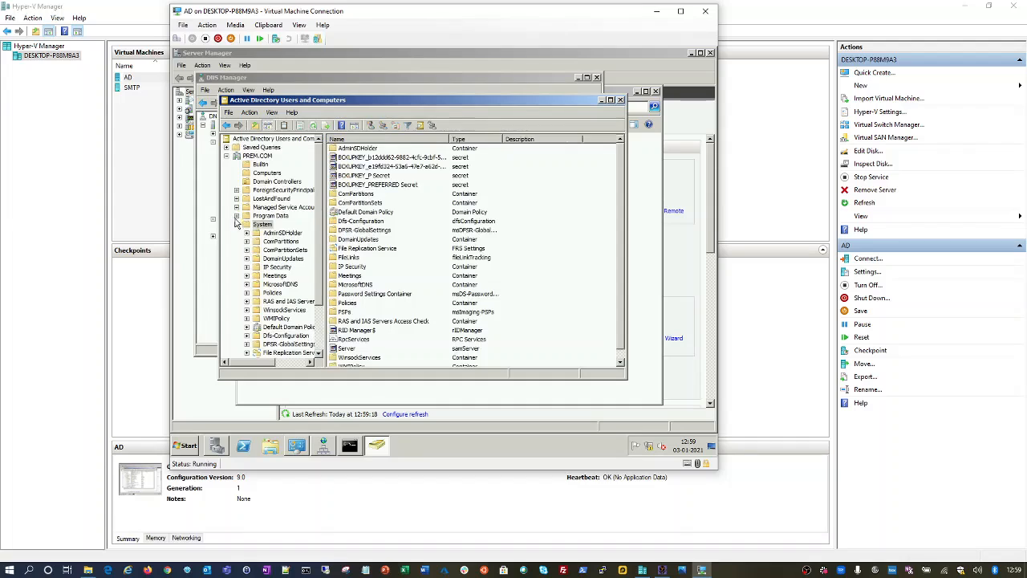
{"action": "left_click", "coordinate": [237, 226]}
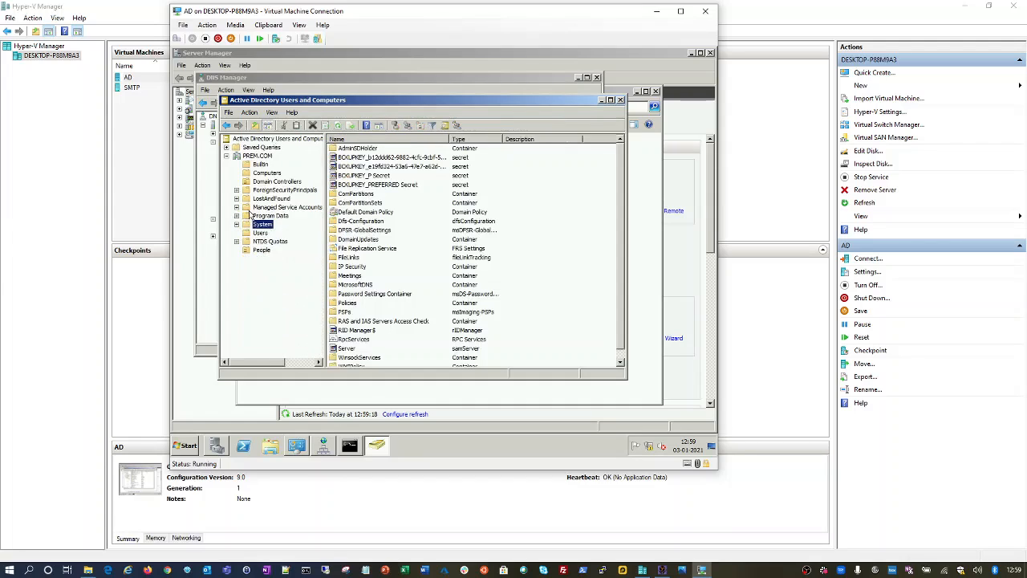
{"action": "left_click", "coordinate": [261, 233]}
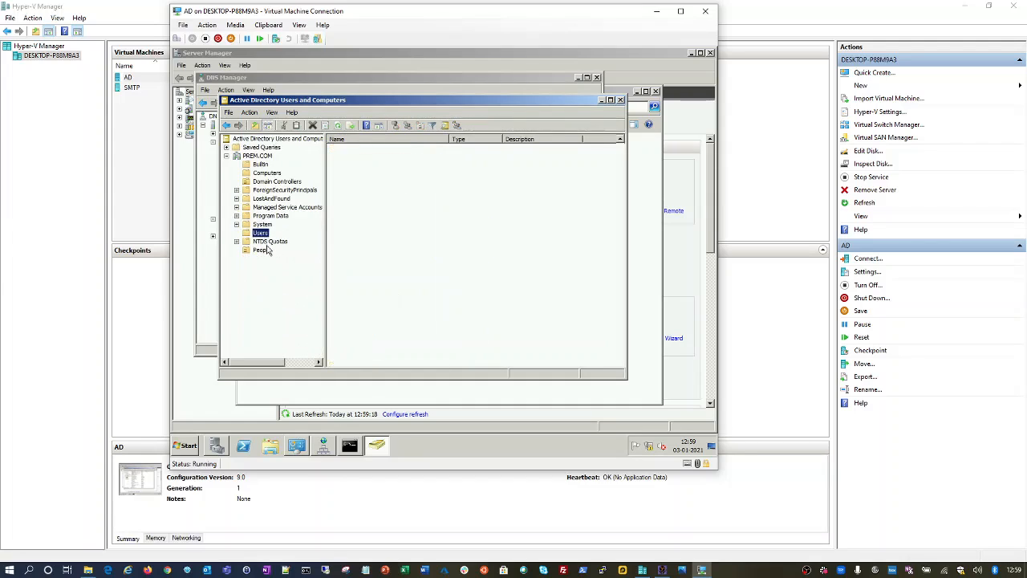
{"action": "left_click", "coordinate": [264, 251]}
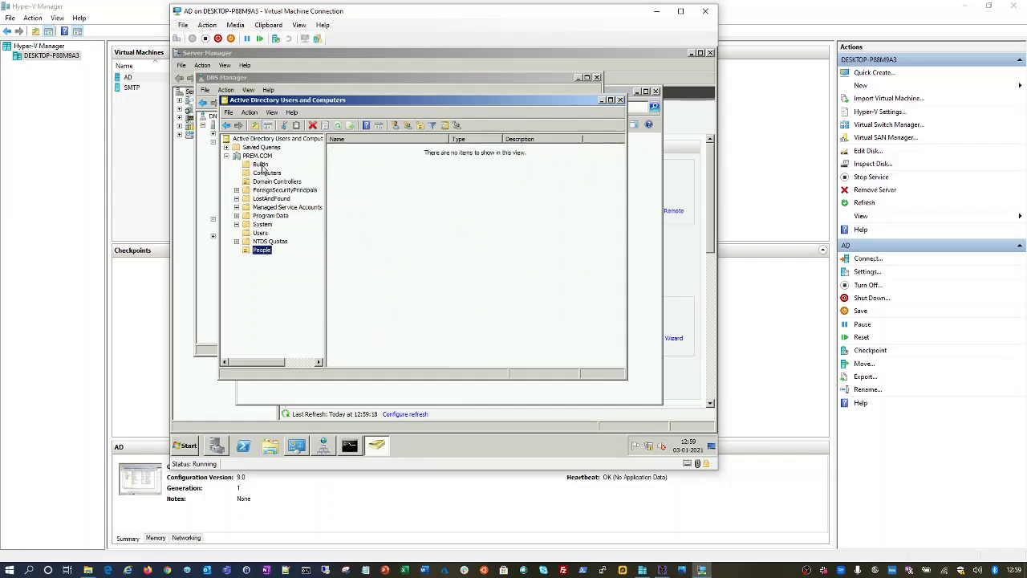
{"action": "left_click", "coordinate": [262, 167]}
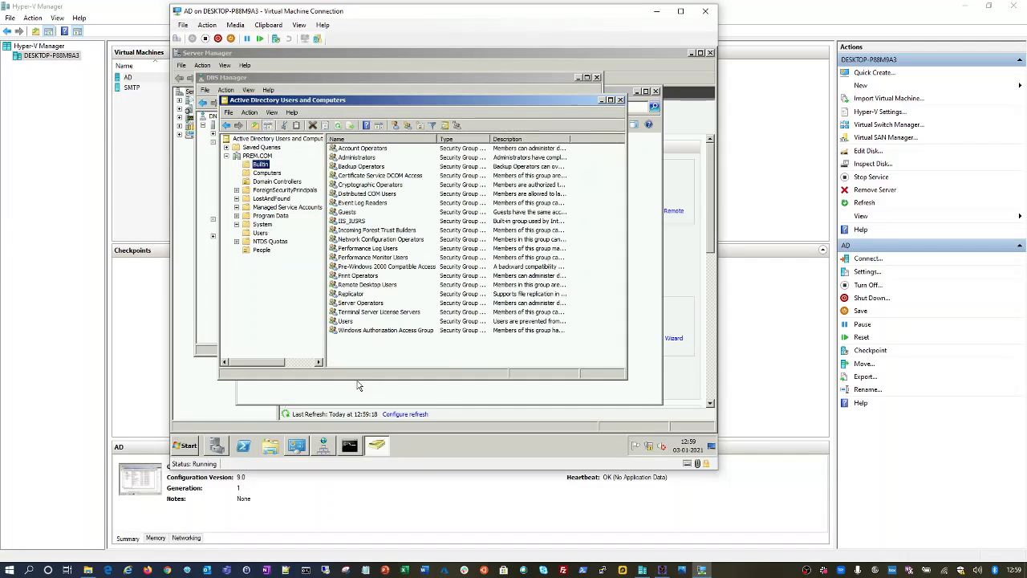
Open Active Directory Sites and Services, expand Sites and view Inter-Site Transports and Default-First-Site-Name.
{"action": "left_click", "coordinate": [186, 448]}
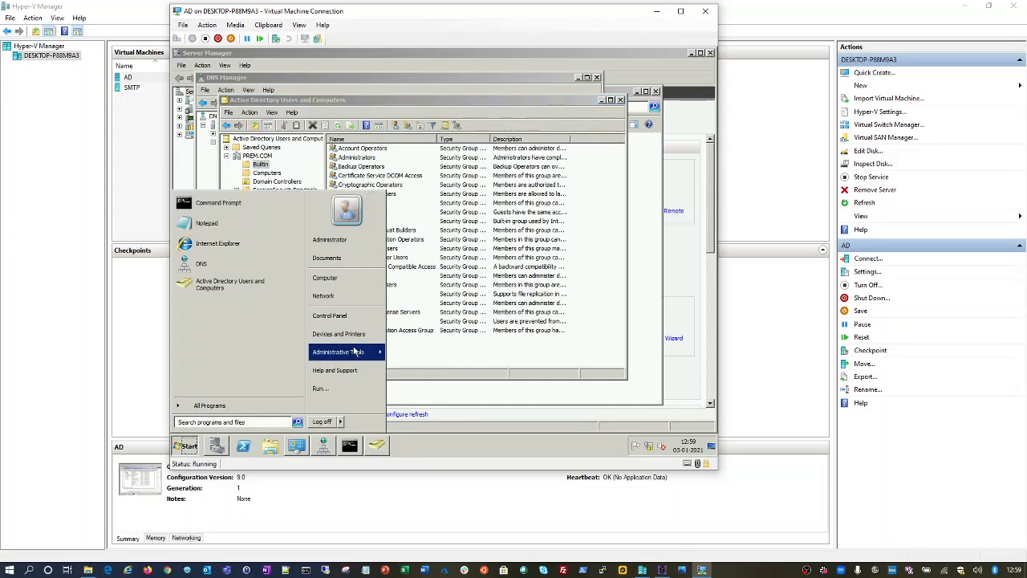
{"action": "mouse_move", "coordinate": [356, 351]}
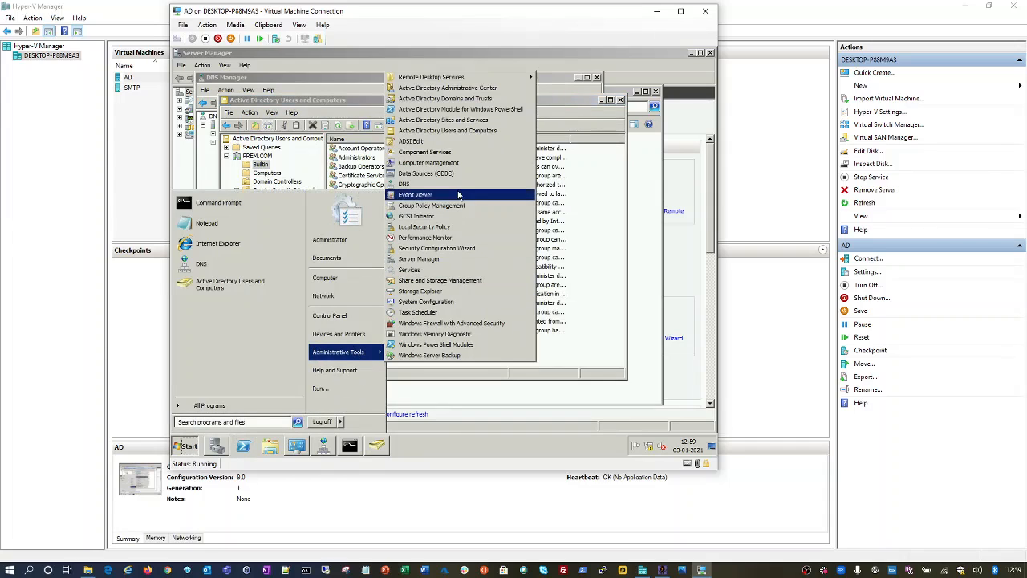
{"action": "left_click", "coordinate": [447, 121]}
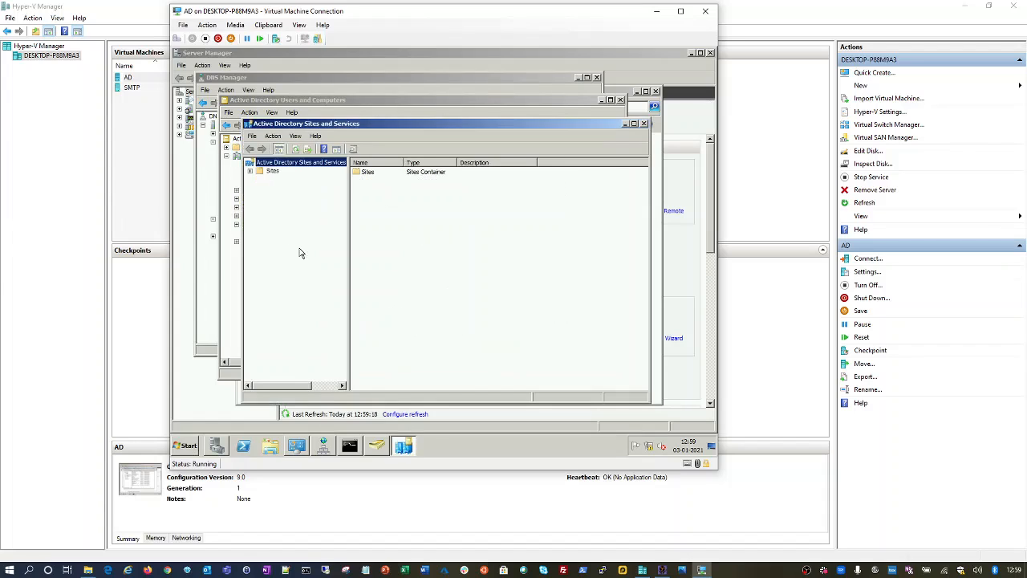
{"action": "left_click", "coordinate": [249, 172]}
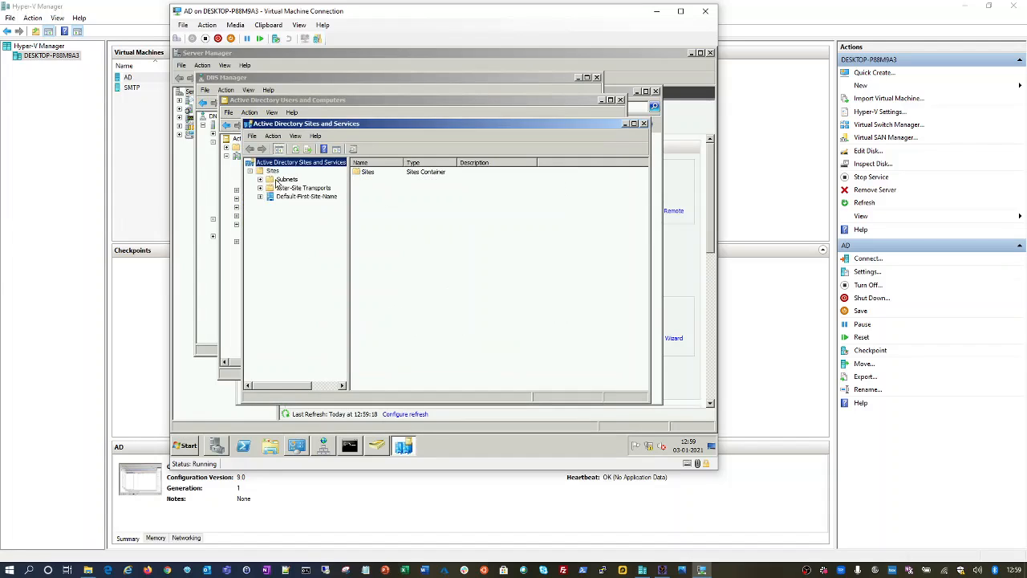
{"action": "left_click", "coordinate": [283, 188]}
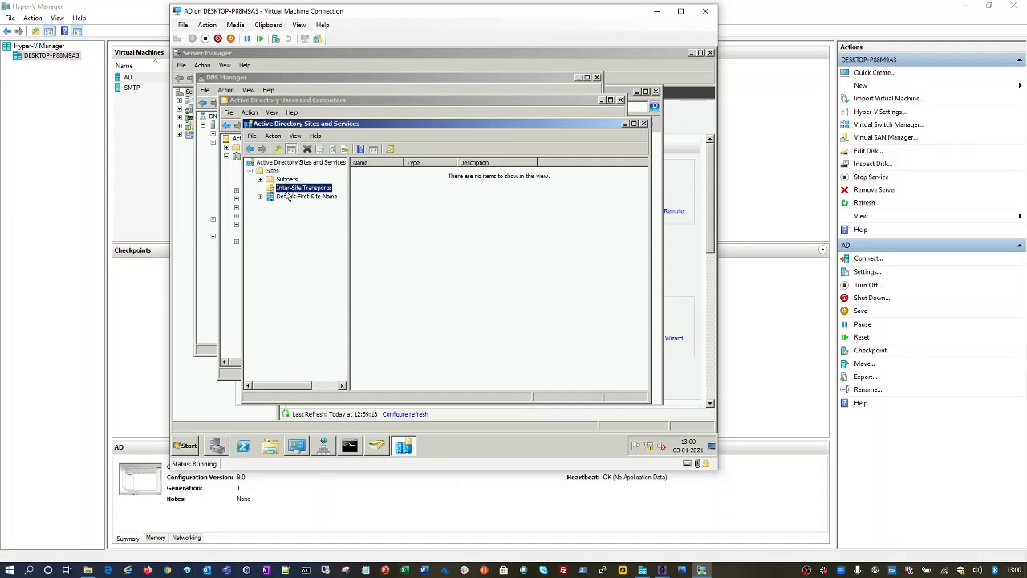
{"action": "left_click", "coordinate": [279, 198]}
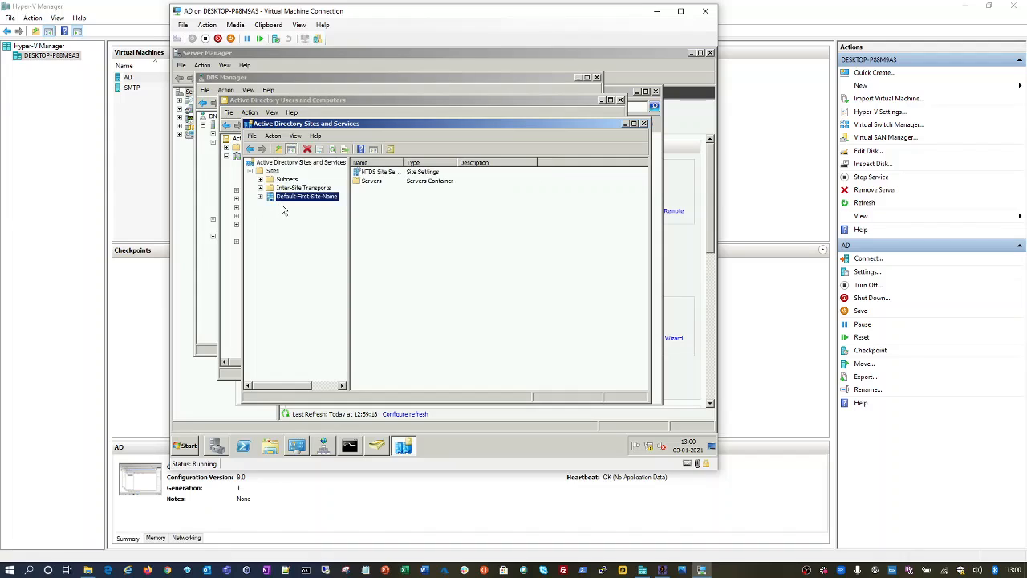
Expand Default-First-Site-Name down to the AD server and view the connections under its NTDS Settings.
{"action": "left_click", "coordinate": [261, 197]}
{"action": "left_click", "coordinate": [271, 207]}
{"action": "left_click", "coordinate": [300, 215]}
{"action": "left_click", "coordinate": [280, 214]}
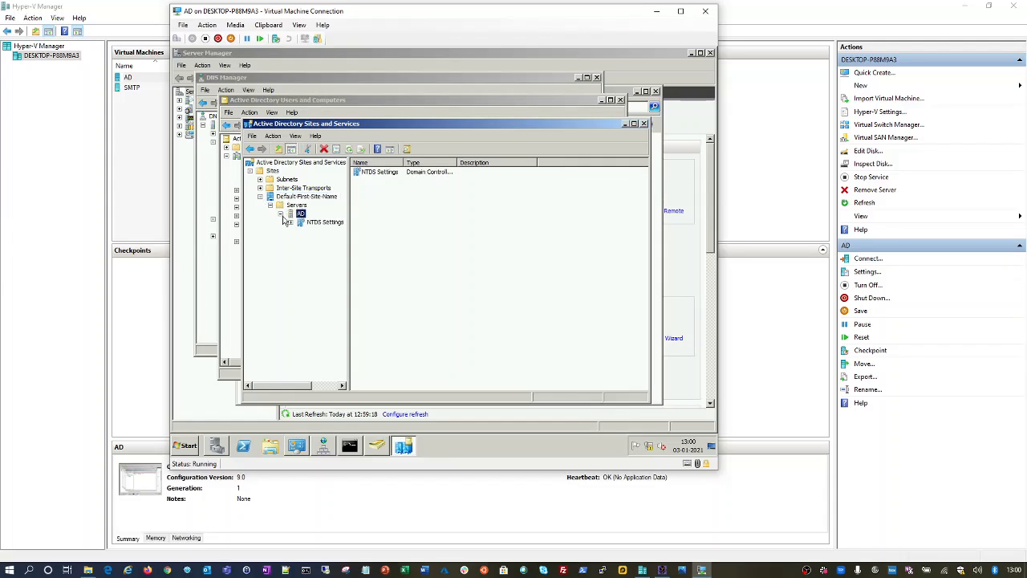
{"action": "left_click", "coordinate": [309, 224]}
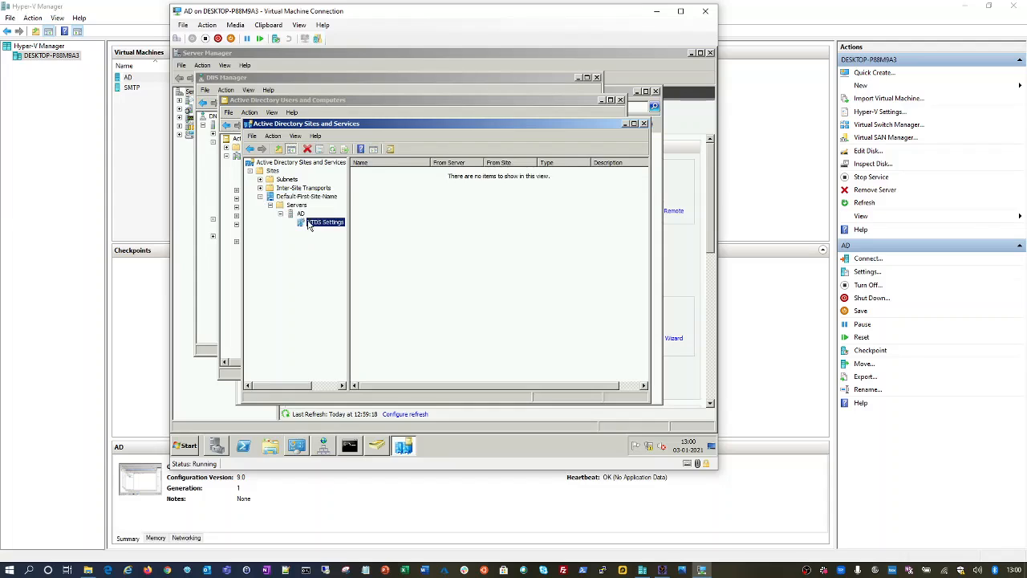
Review the general properties of the AD server's NTDS Settings, including the Global Catalog option, without changing them.
{"action": "right_click", "coordinate": [309, 225]}
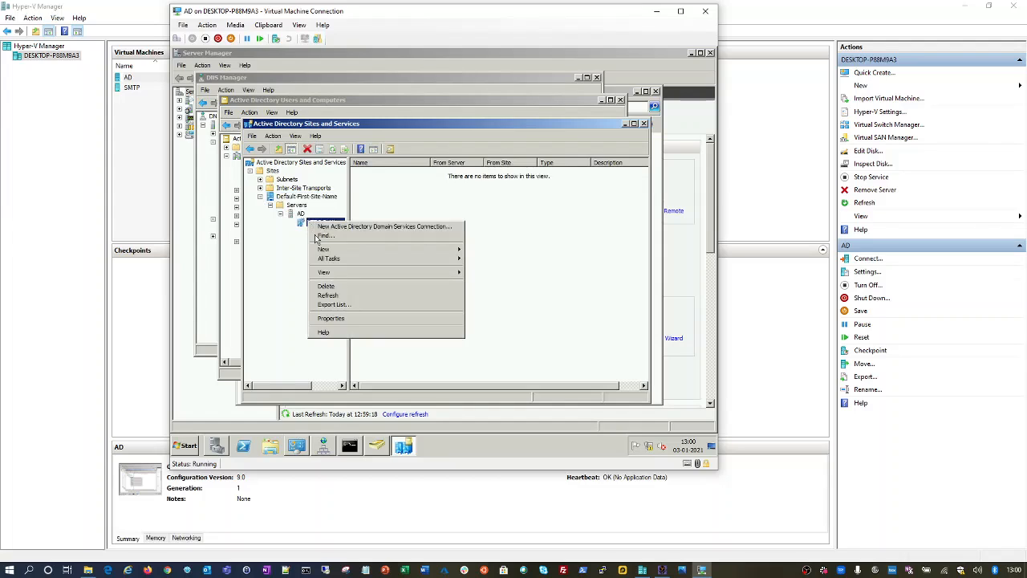
{"action": "left_click", "coordinate": [344, 320]}
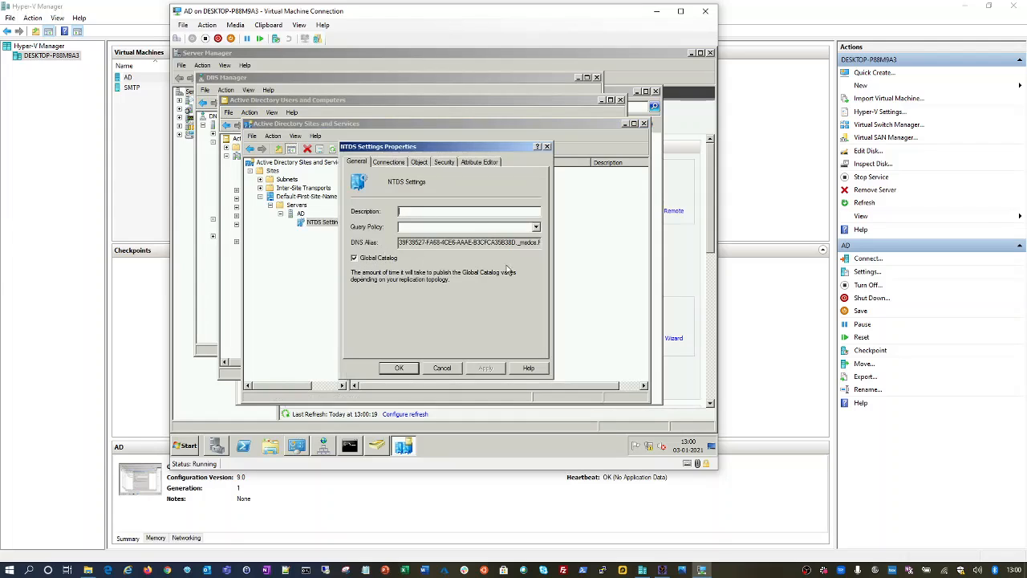
{"action": "left_click", "coordinate": [442, 368]}
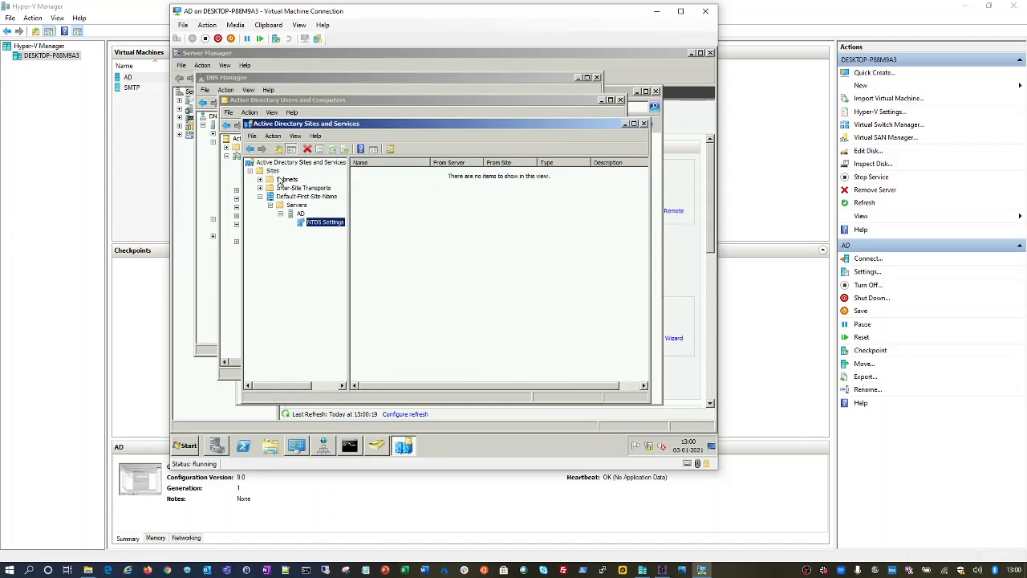
Create a new subnet with prefix 10.0.0.0/24 under Subnets and associate it with the Default-First-Site-Name site.
{"action": "left_click", "coordinate": [287, 179]}
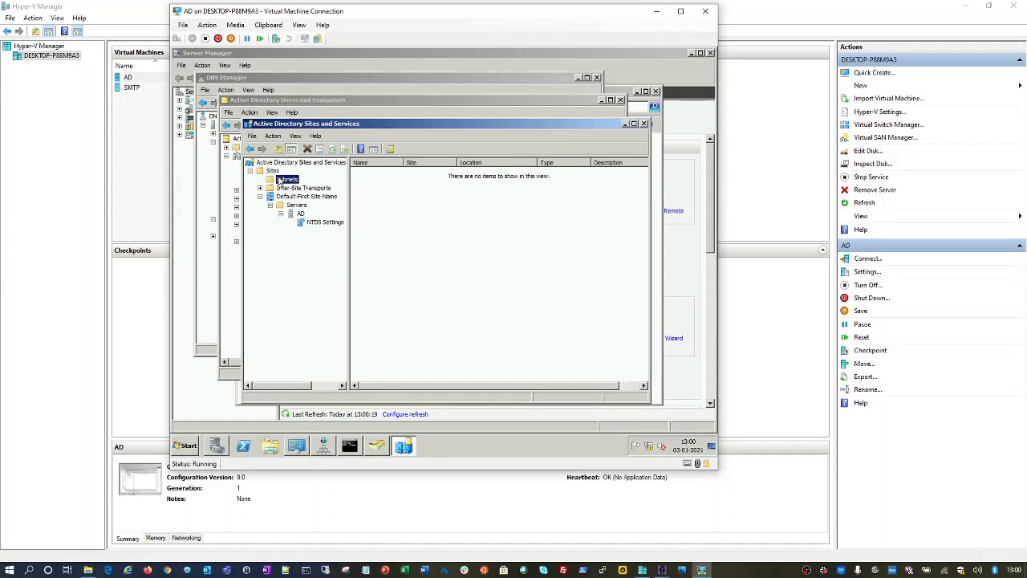
{"action": "right_click", "coordinate": [280, 179]}
{"action": "left_click", "coordinate": [306, 195]}
{"action": "type", "text": "10.0.0"}
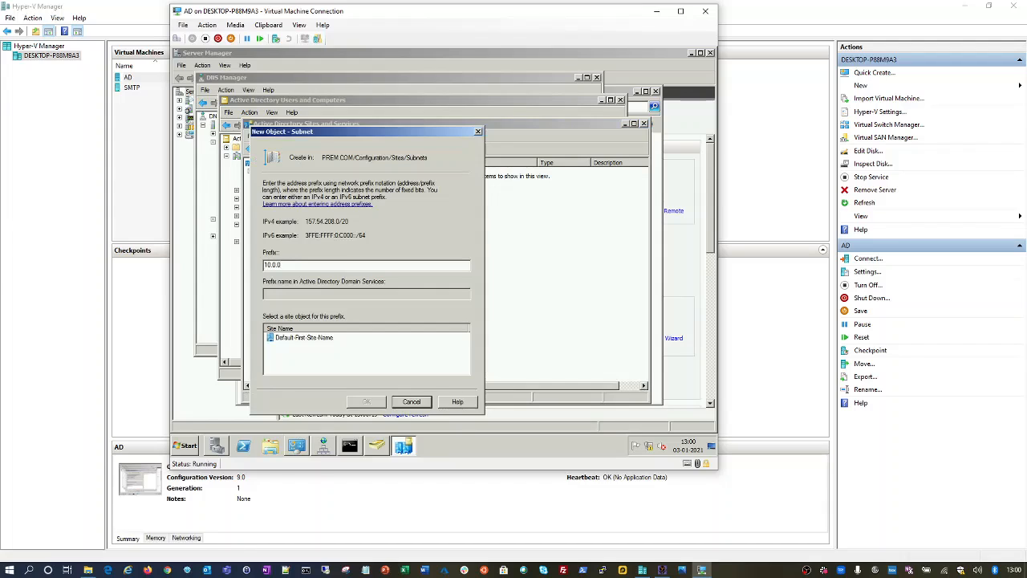
{"action": "type", "text": ".0/24"}
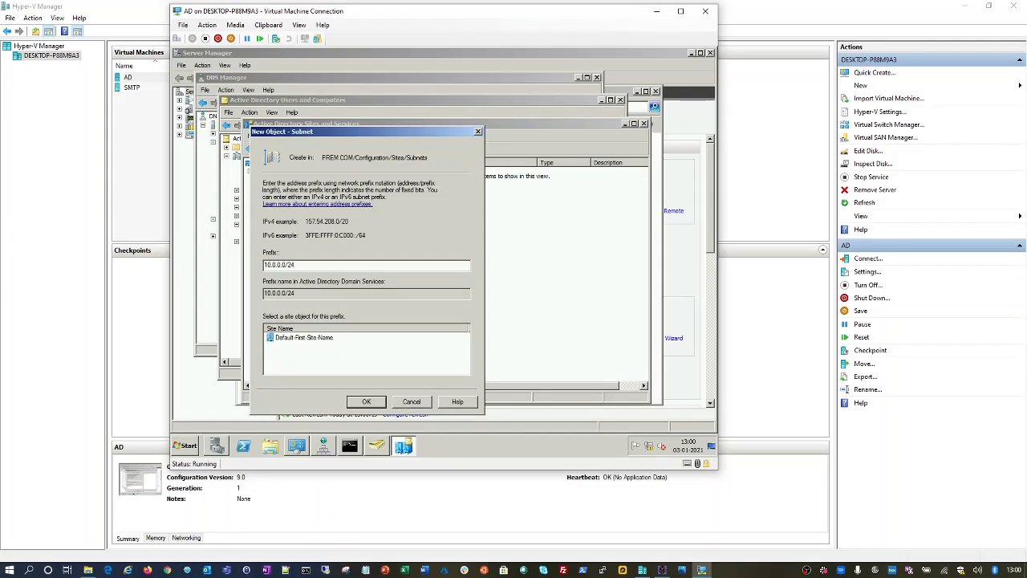
{"action": "left_click", "coordinate": [328, 338]}
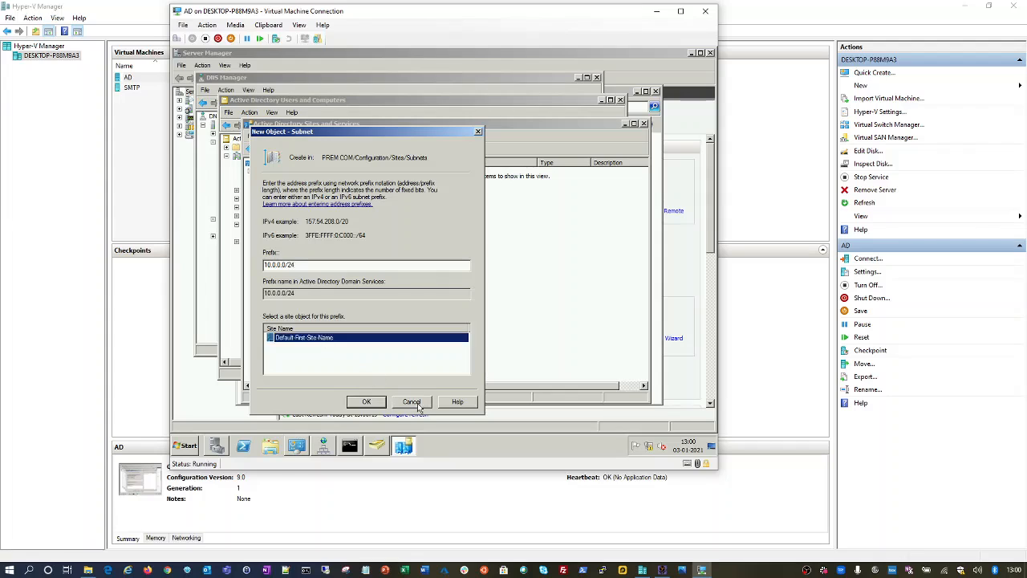
{"action": "left_click", "coordinate": [367, 406]}
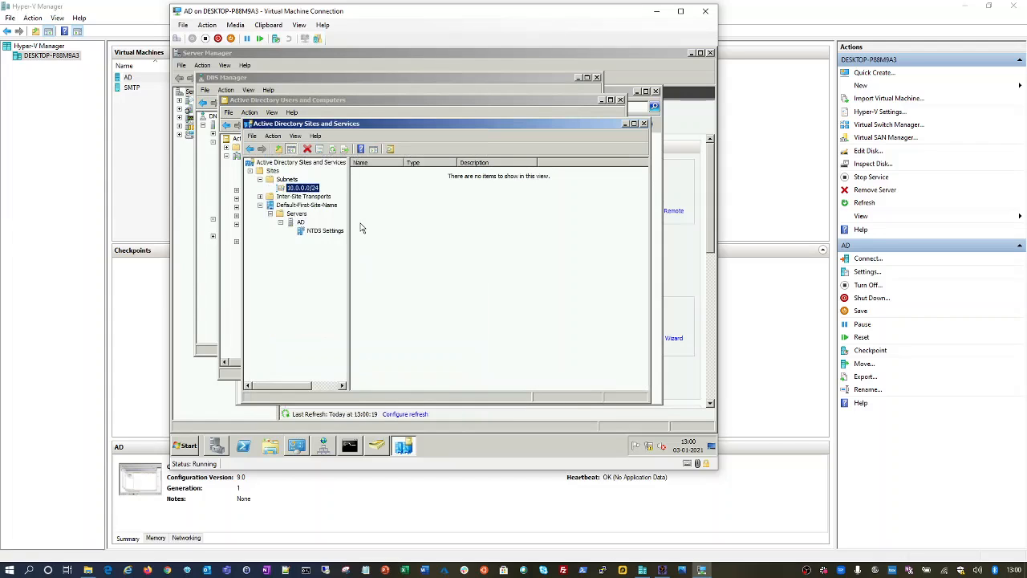
Expand Inter-Site Transports to view its transport types, and minimize Active Directory Sites and Services.
{"action": "left_click", "coordinate": [260, 196]}
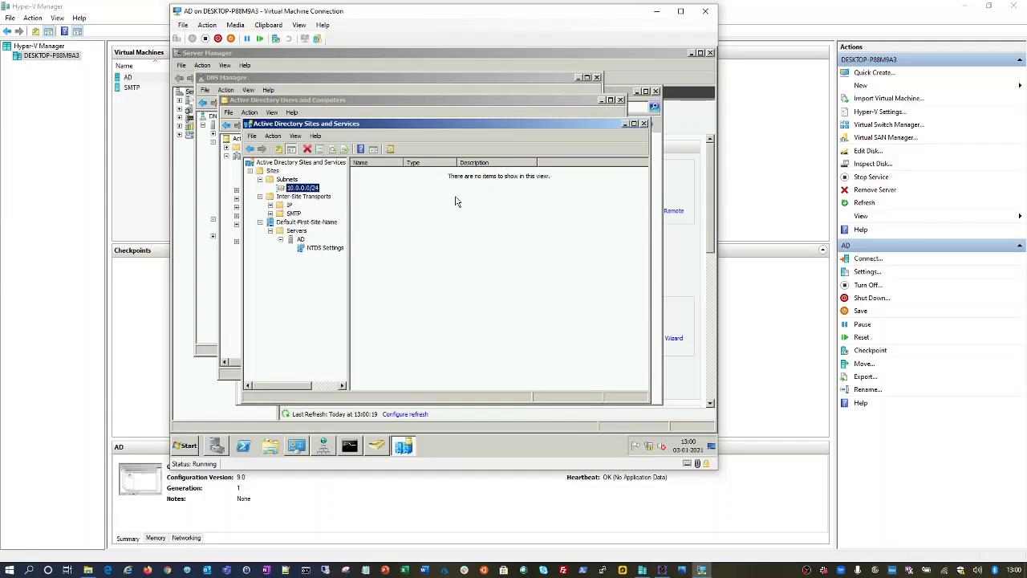
{"action": "left_click", "coordinate": [626, 124]}
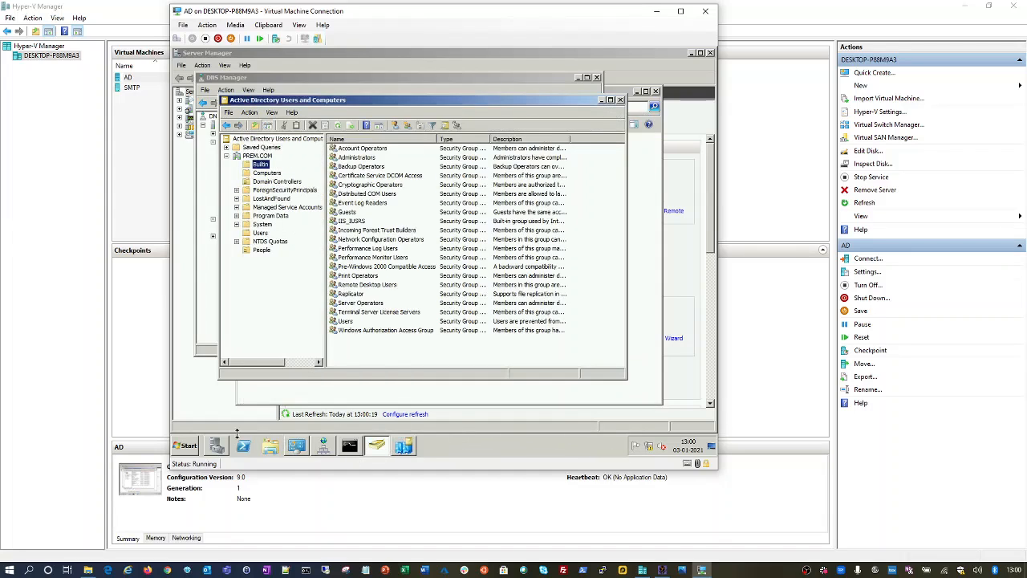
{"action": "left_click", "coordinate": [186, 450]}
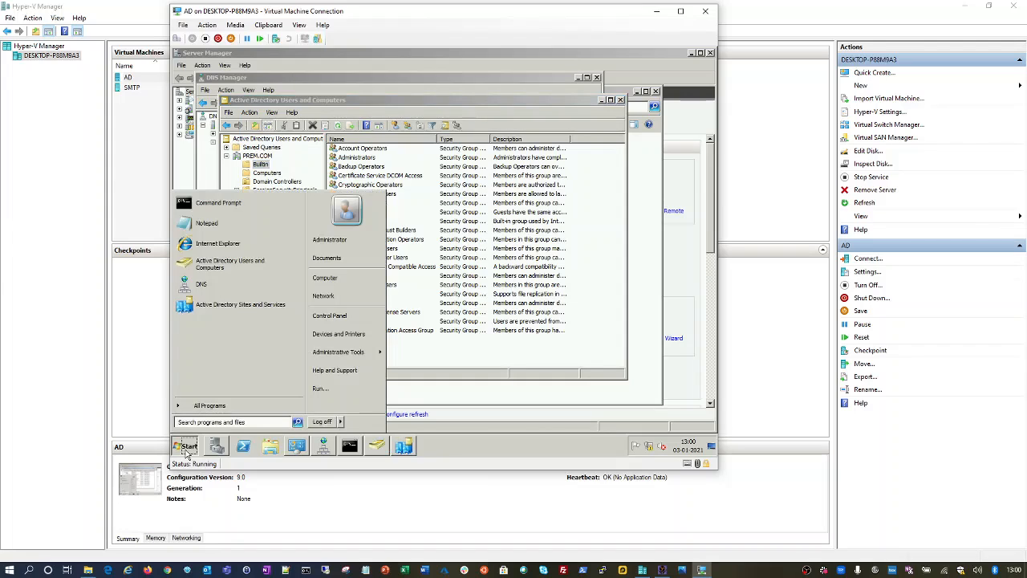
{"action": "left_click", "coordinate": [521, 442]}
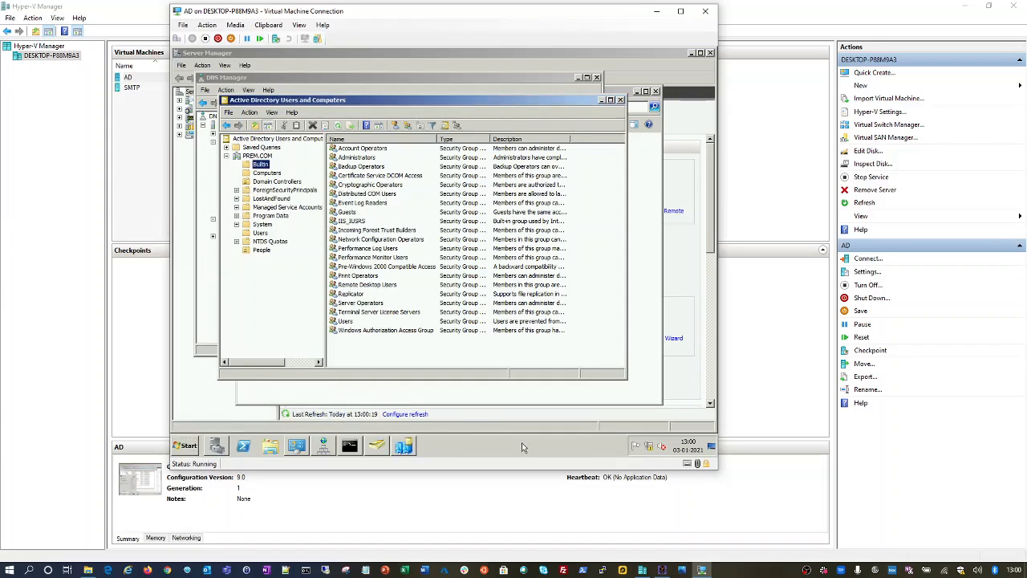